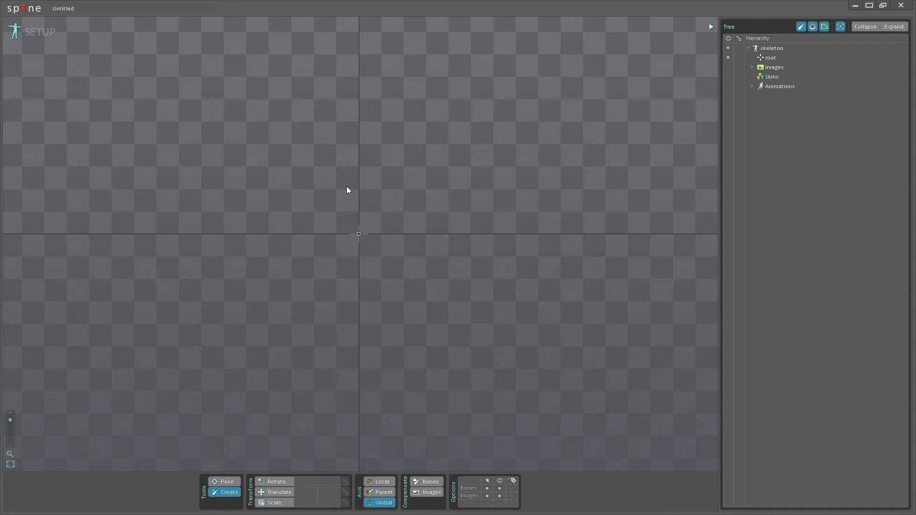
- Set the images path to examples/spineboy and drag the full spineboy image onto the canvas
click(752, 67)
click(757, 76)
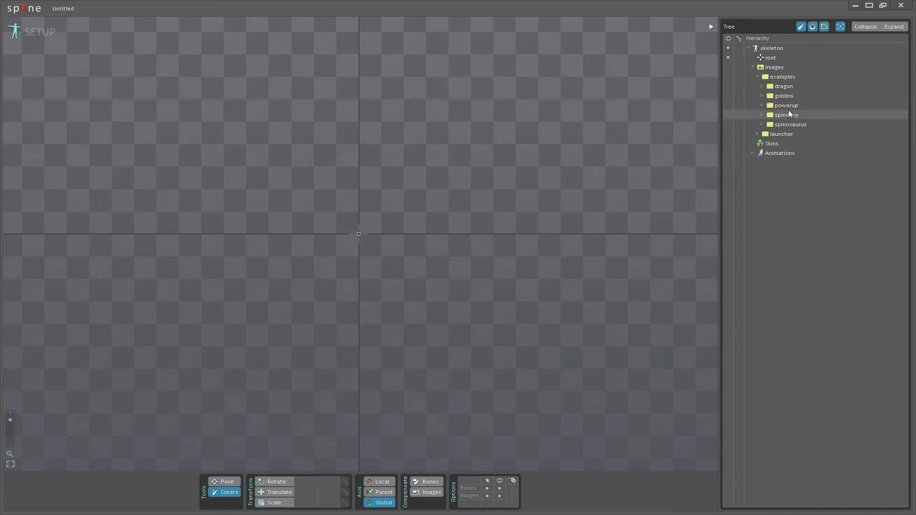
click(764, 115)
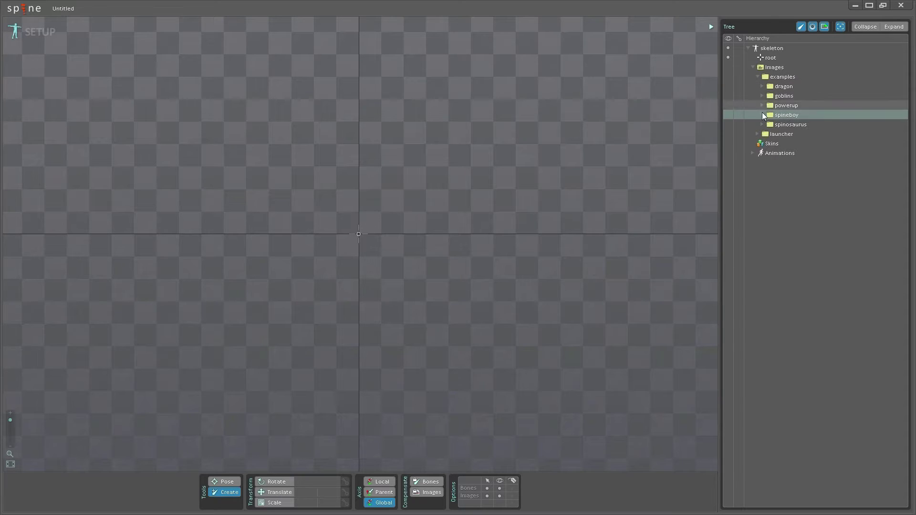
click(774, 67)
text(examo)
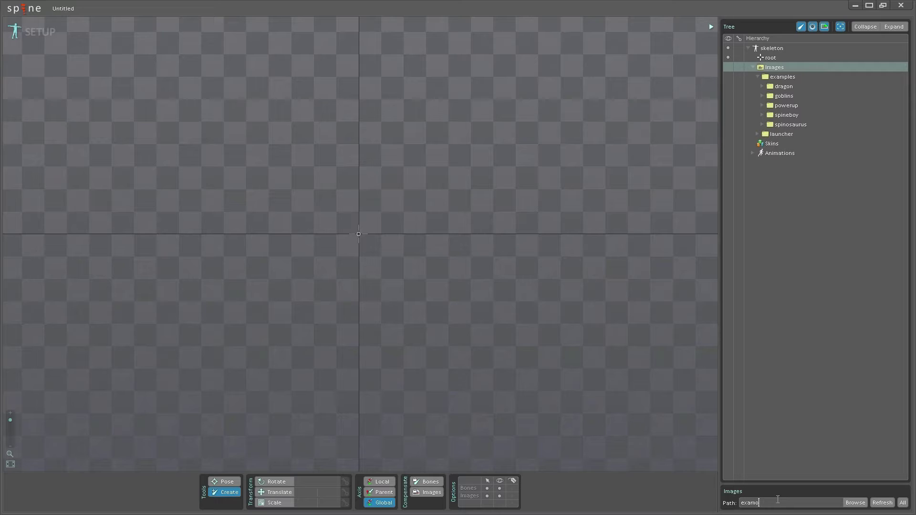
key(BackSpace)
text(ples/spineboy)
key(Return)
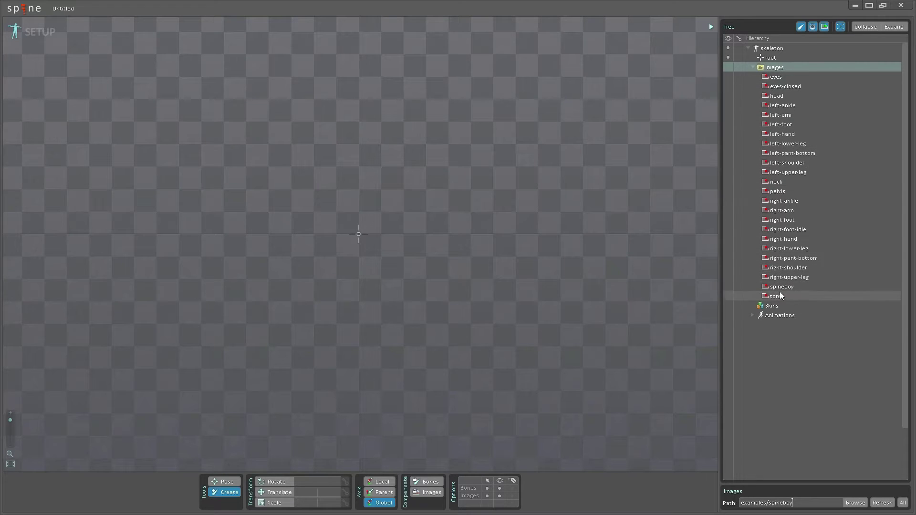
mouse_move(782, 288)
mouse_down()
mouse_move(388, 219)
mouse_move(348, 118)
mouse_move(362, 115)
mouse_up()
- Make the full spineboy reference image unselectable
key(c)
click(391, 236)
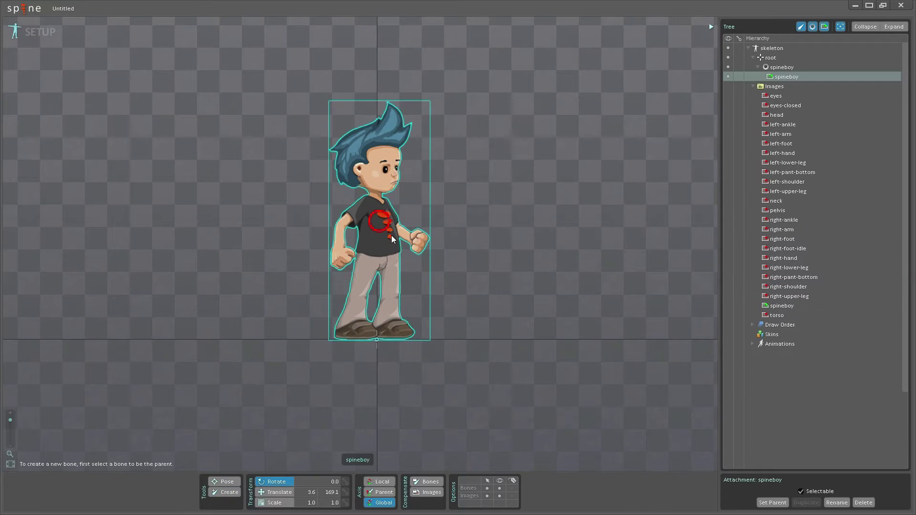
click(803, 493)
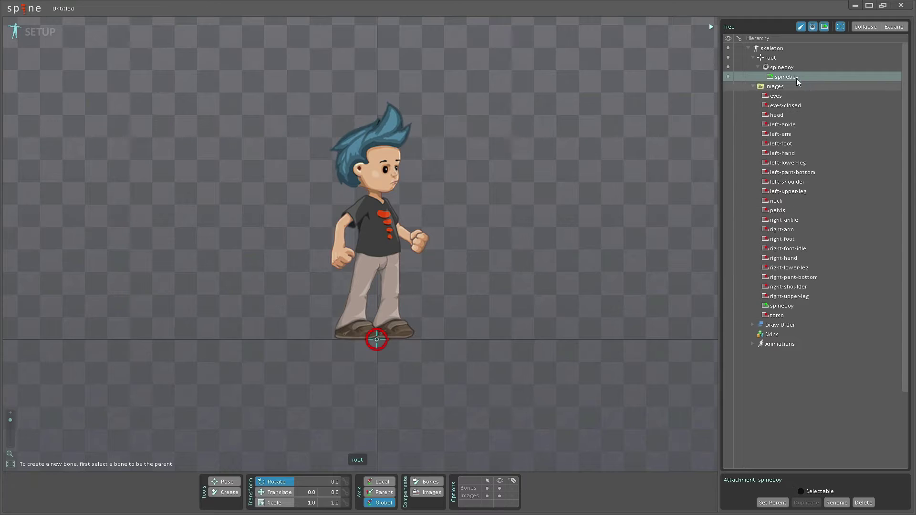
- Tint the spineboy slot a semi-transparent pink (FFB8B89D)
click(787, 67)
click(781, 478)
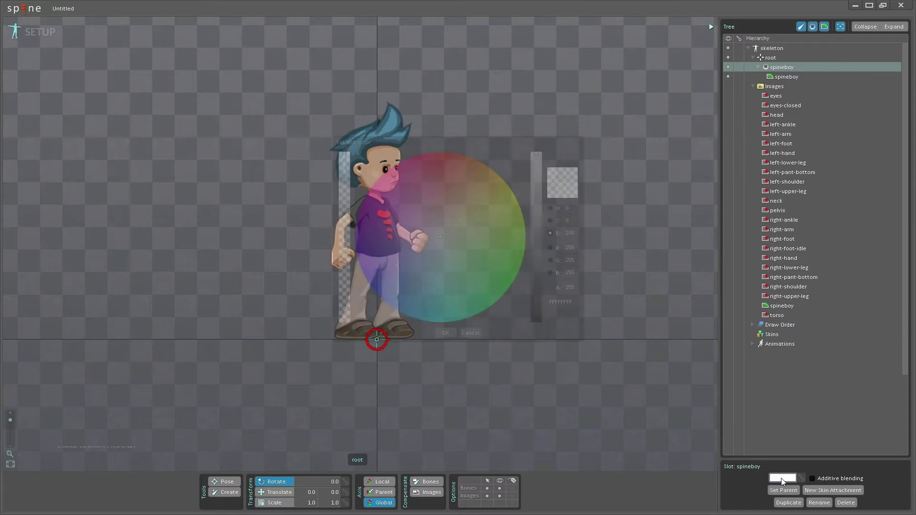
click(440, 214)
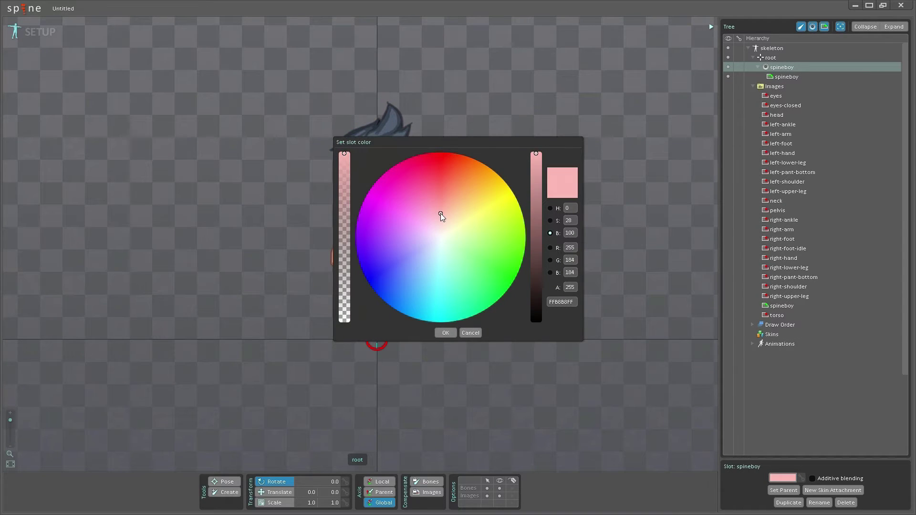
click(344, 217)
drag(417, 142, 558, 141)
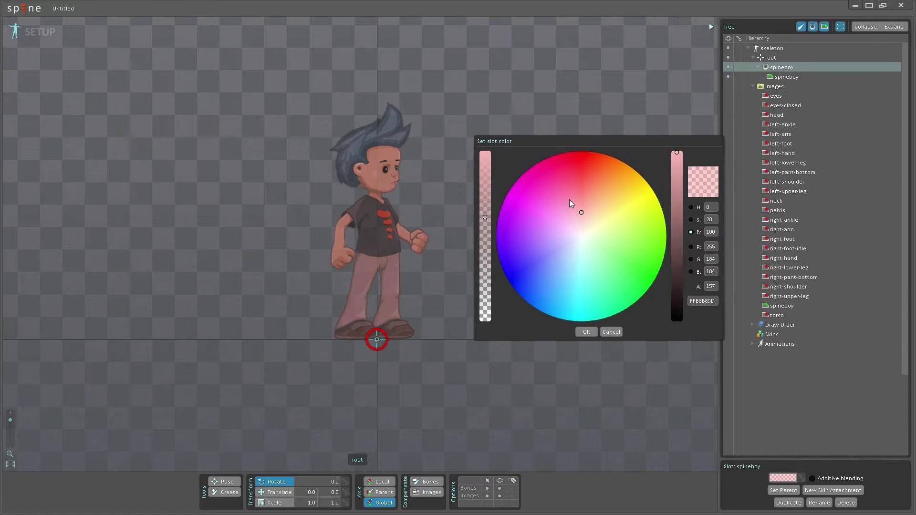
click(582, 196)
click(586, 332)
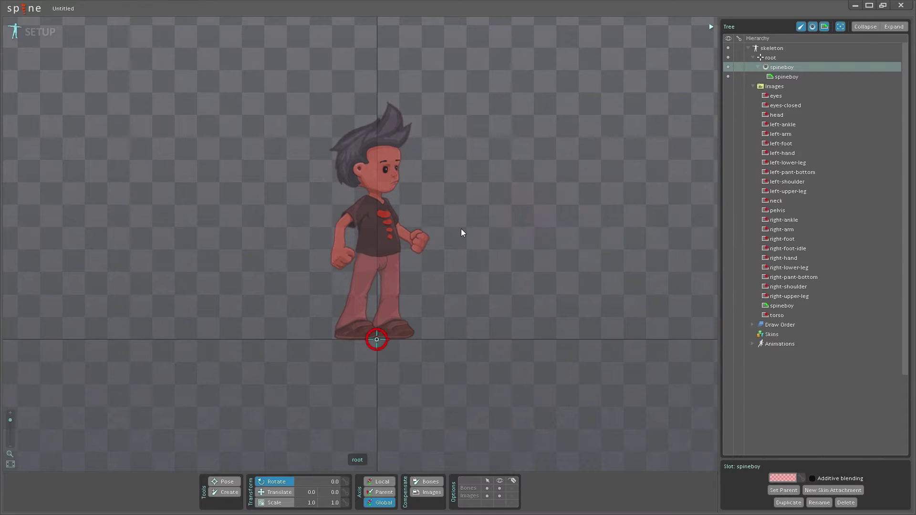
scroll(461, 231, up, 2)
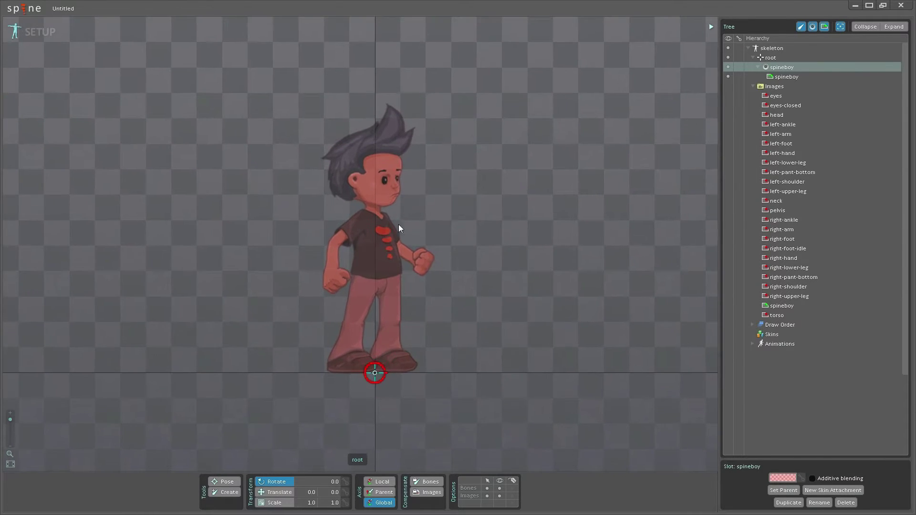
- Place all body-part images from eyes to torso, except spineboy, on the canvas and save as spineboy1
click(777, 95)
shift+click(776, 315)
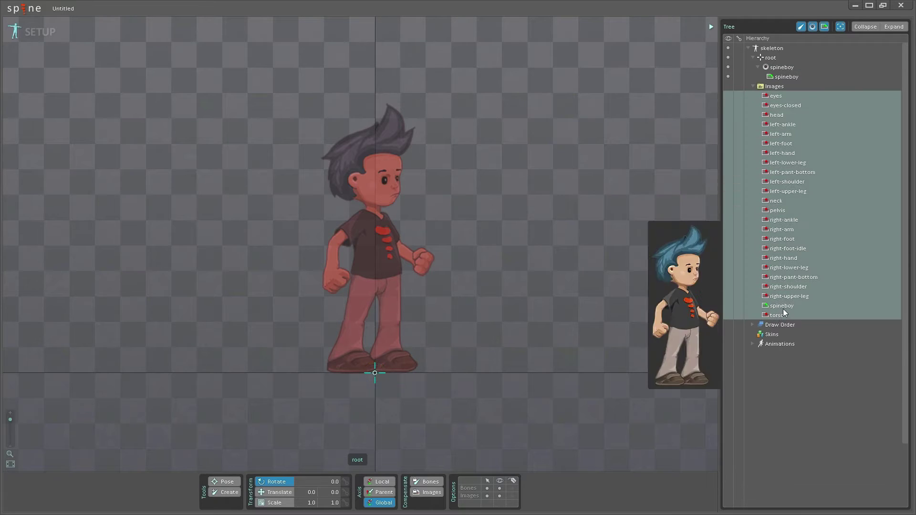
ctrl+click(783, 305)
drag(782, 101, 458, 100)
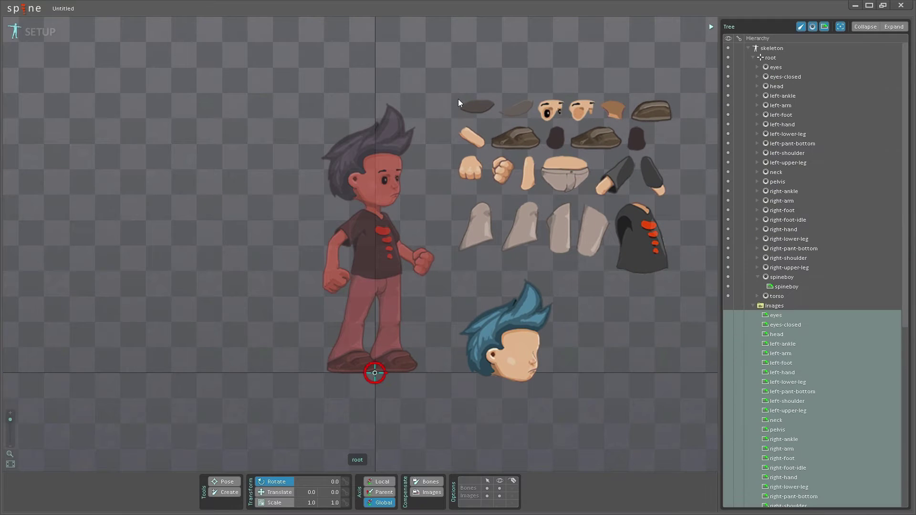
key(ctrl+s)
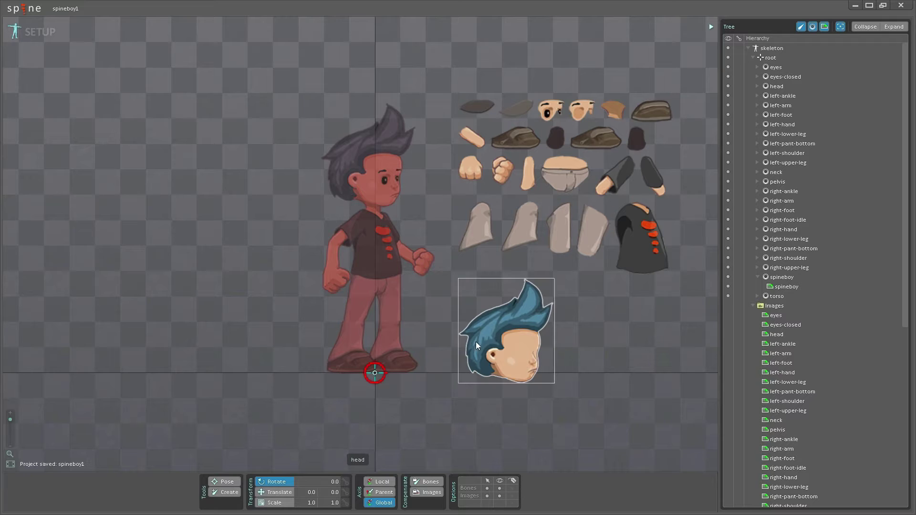
- Add bone1 at the hips, then chain torso, neck and head bones (bone2–bone4) above it
drag(458, 405, 413, 406)
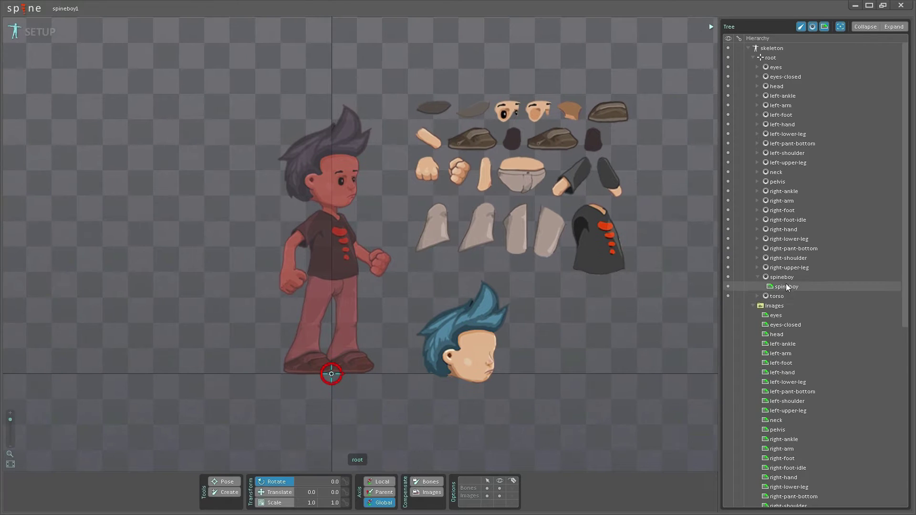
click(753, 306)
click(753, 57)
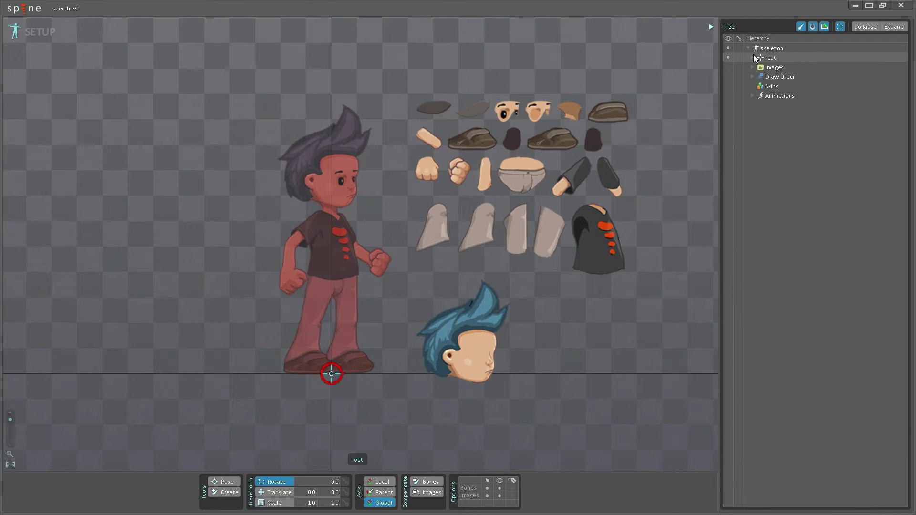
drag(385, 407, 351, 396)
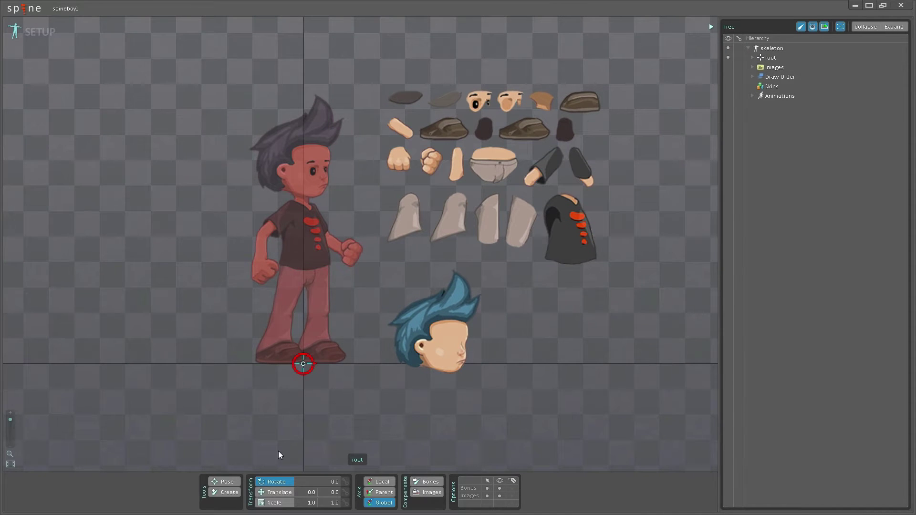
click(227, 492)
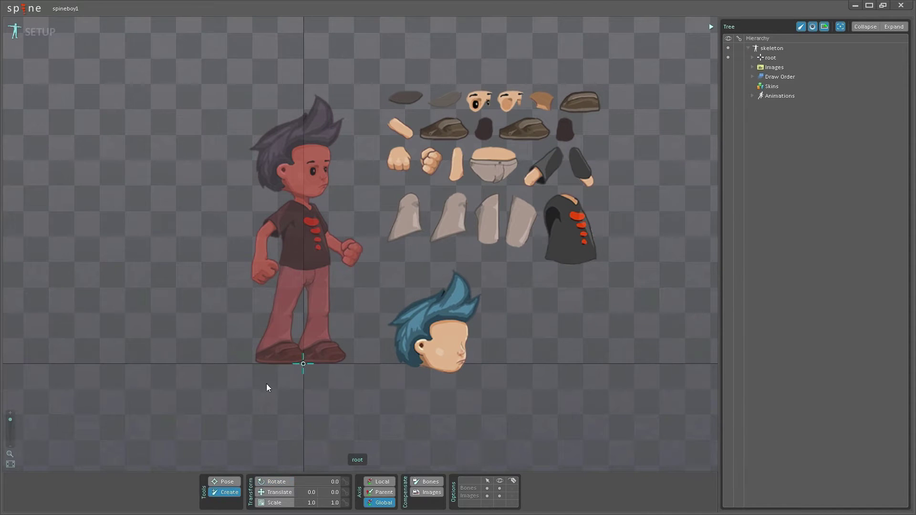
click(307, 275)
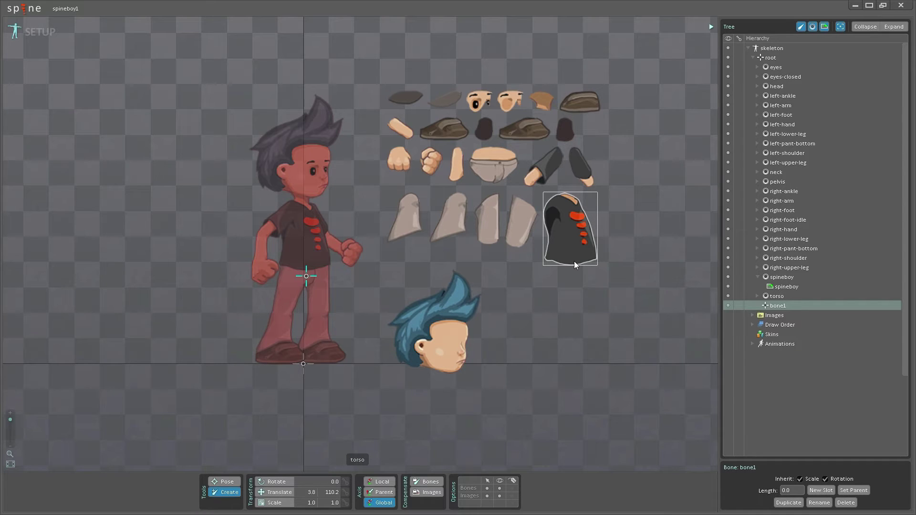
drag(573, 261, 564, 196)
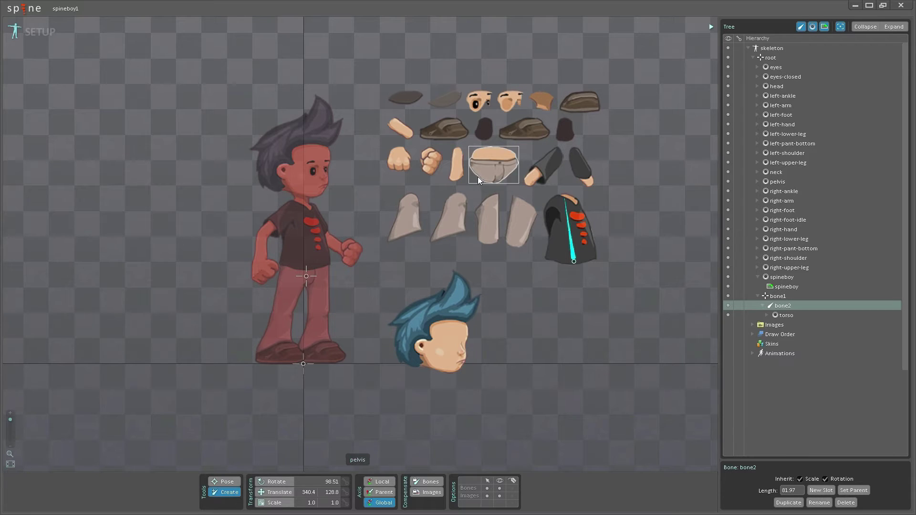
drag(544, 106, 542, 94)
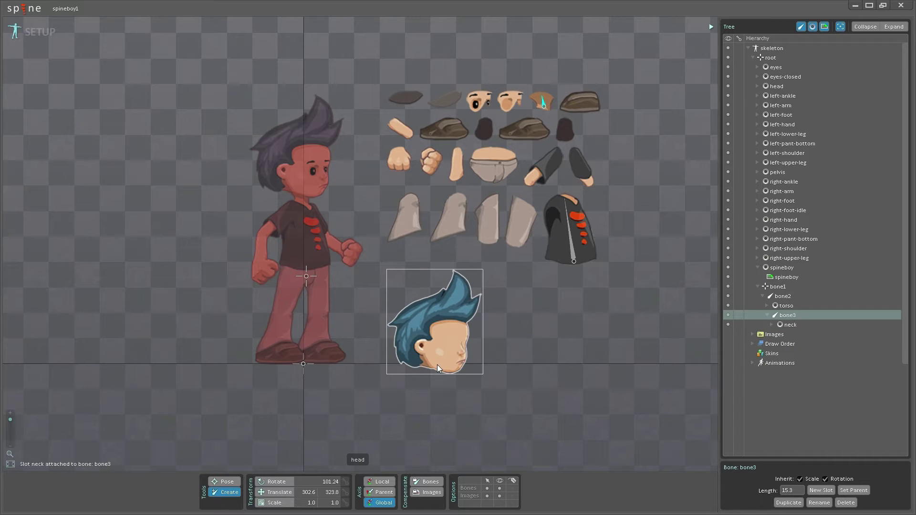
drag(437, 364, 429, 299)
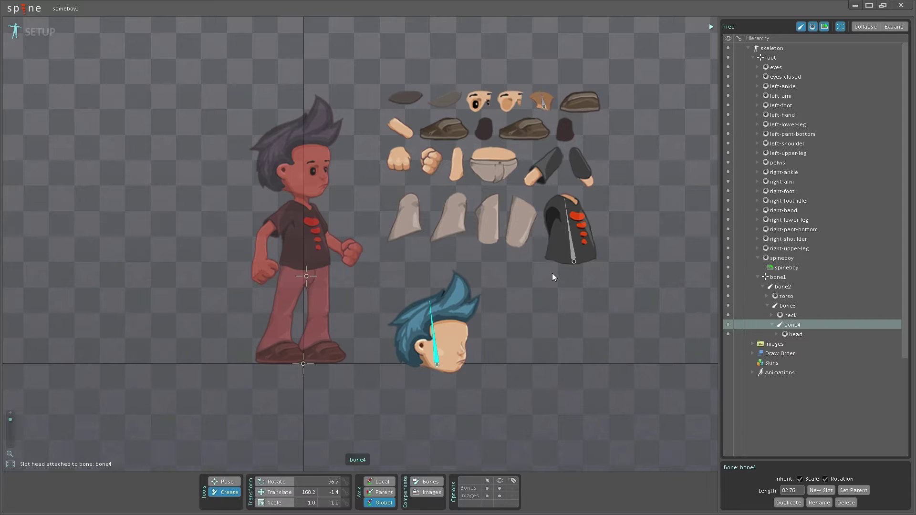
- Branch right shoulder, arm and hand bones (bone5–bone7) off the torso bone
click(573, 258)
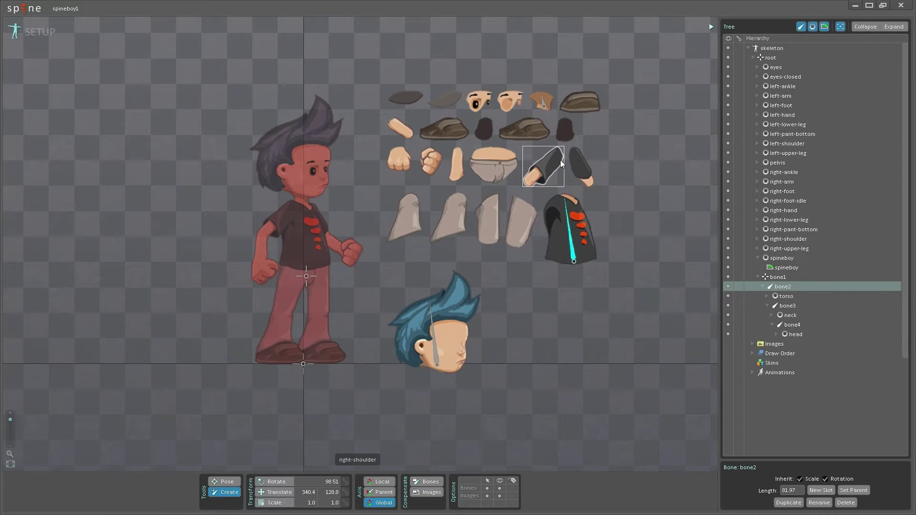
drag(558, 152, 528, 181)
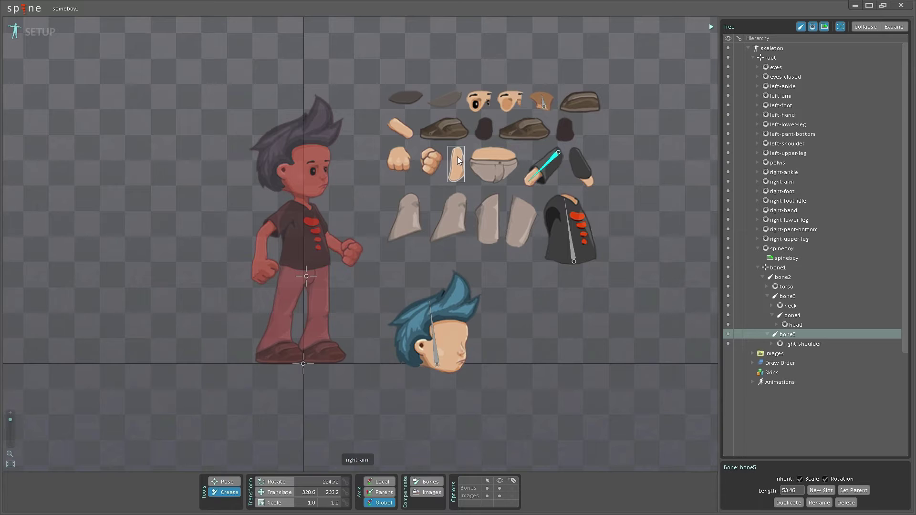
drag(457, 150, 456, 177)
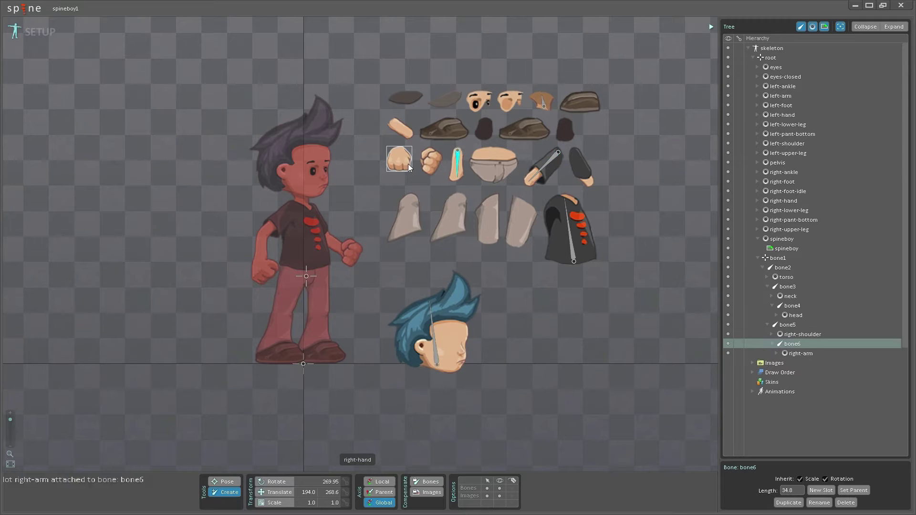
drag(398, 150, 398, 165)
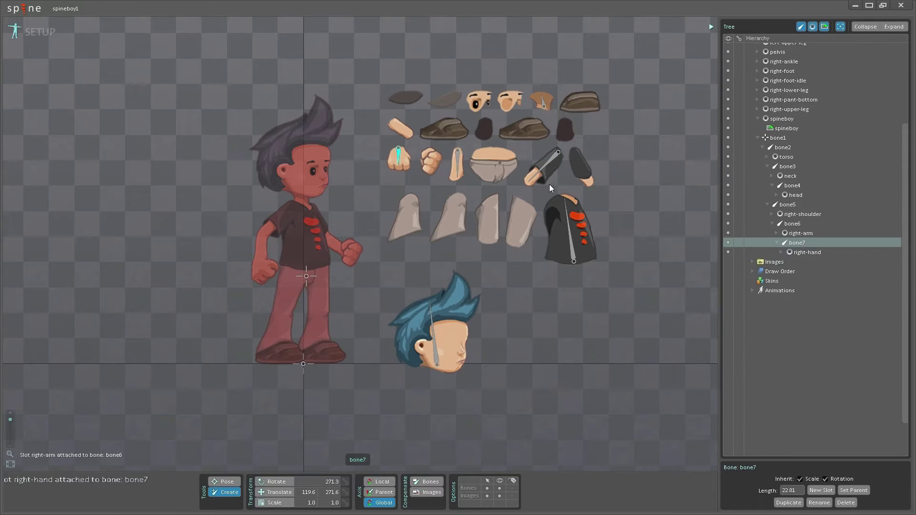
- Branch left shoulder and arm bones off the torso bone
click(568, 222)
drag(573, 150, 590, 183)
drag(392, 123, 437, 163)
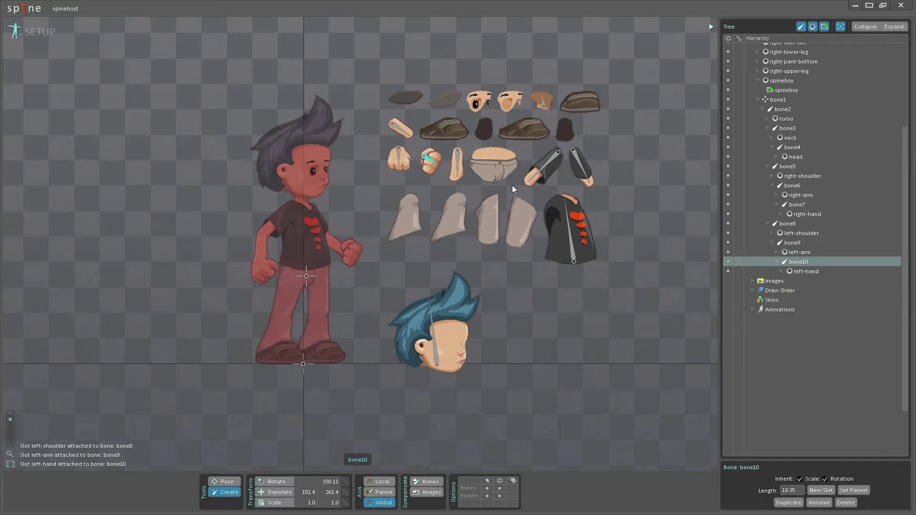
- Add a pelvis bone (bone11) and right upper leg, lower leg and foot bones (bone12–bone14) under bone1
click(309, 276)
click(494, 163)
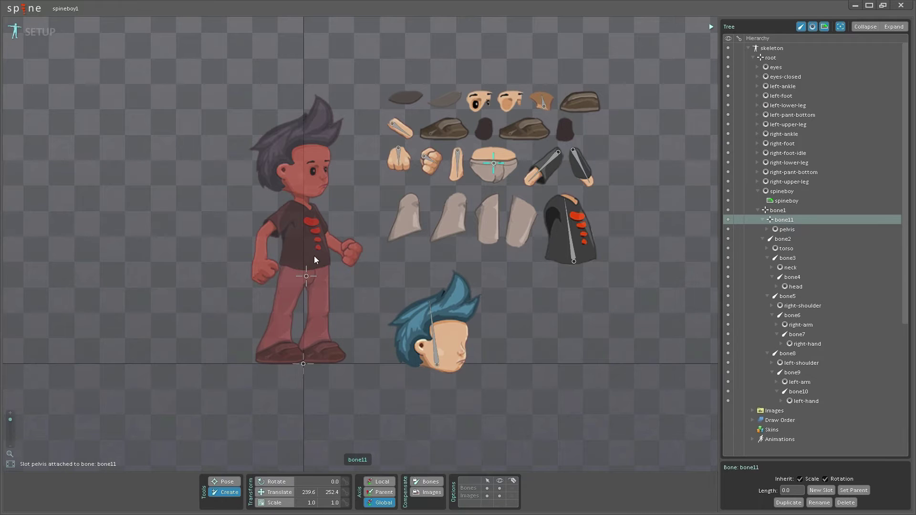
click(307, 275)
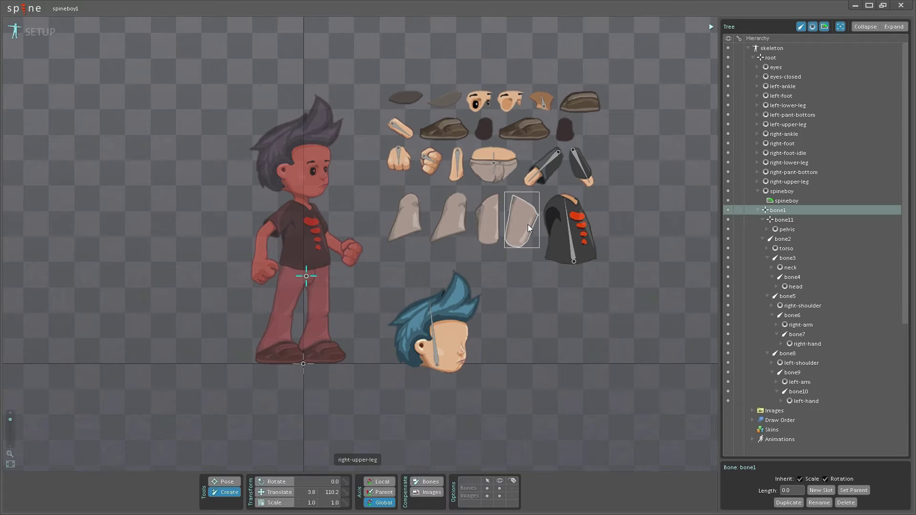
drag(525, 205, 514, 243)
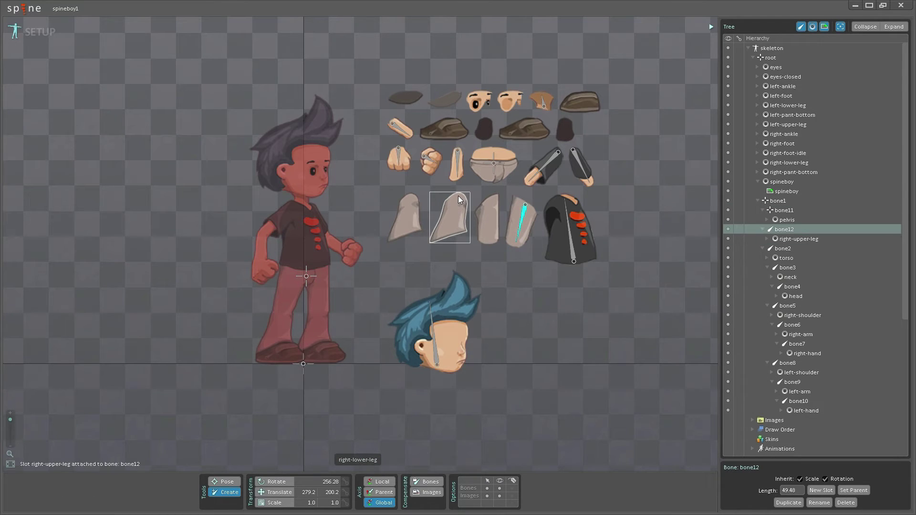
drag(458, 196, 450, 231)
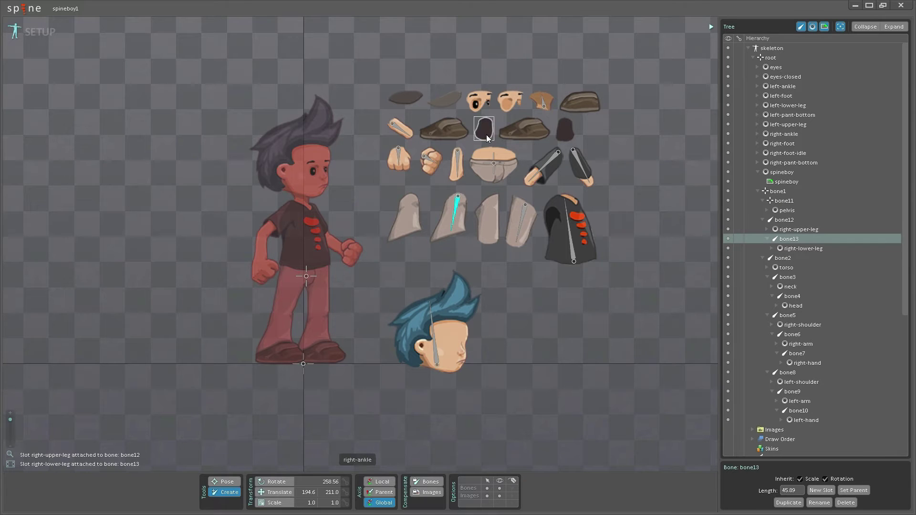
drag(509, 125, 538, 136)
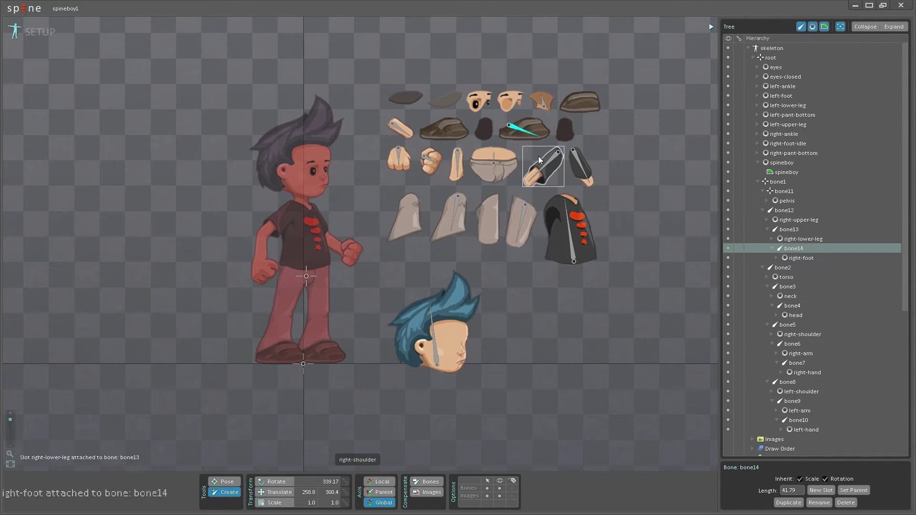
- Add left upper leg, lower leg and foot bones (bone15–bone17) under bone1
click(306, 276)
drag(488, 201, 490, 240)
drag(411, 199, 408, 232)
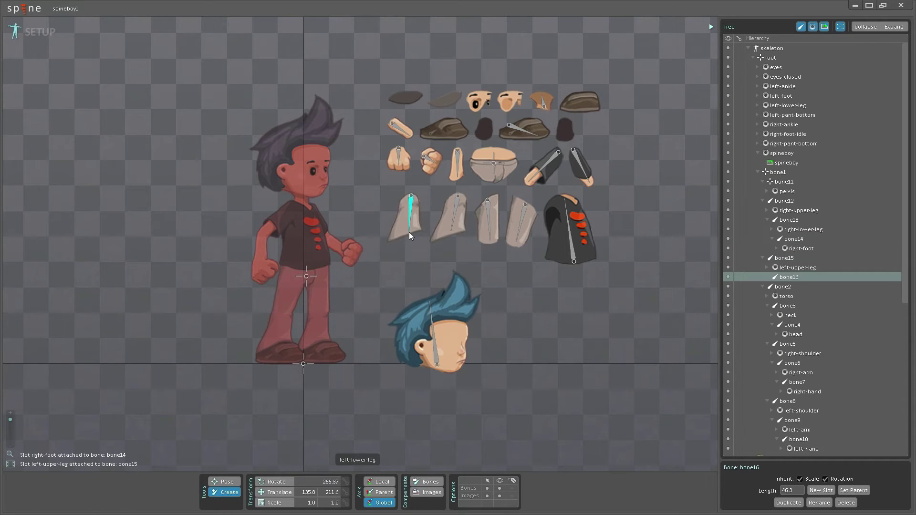
drag(433, 125, 458, 135)
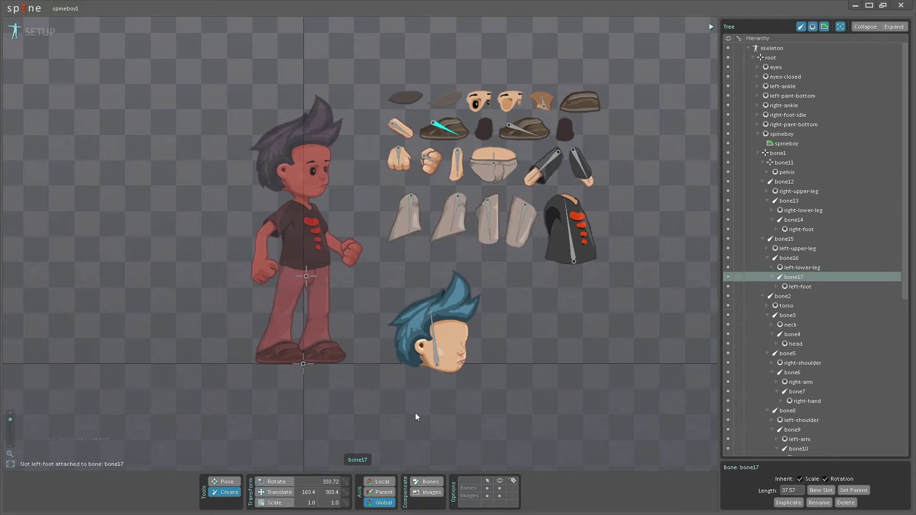
key(c)
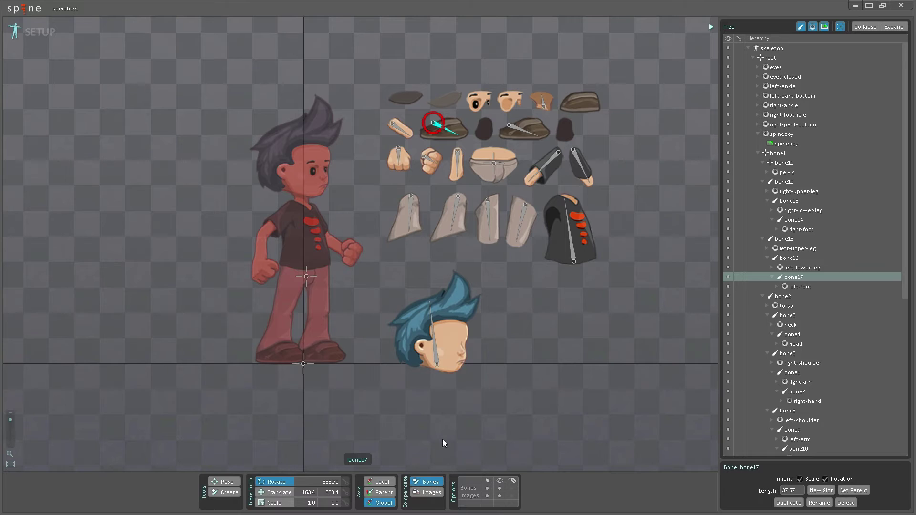
- Move the head, torso, pelvis and both shoulder images onto the character's body
click(435, 359)
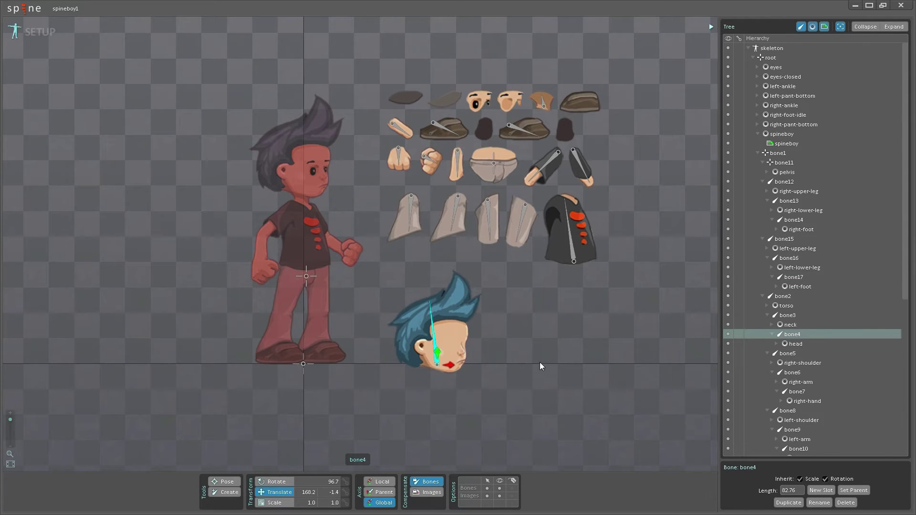
drag(589, 378, 451, 204)
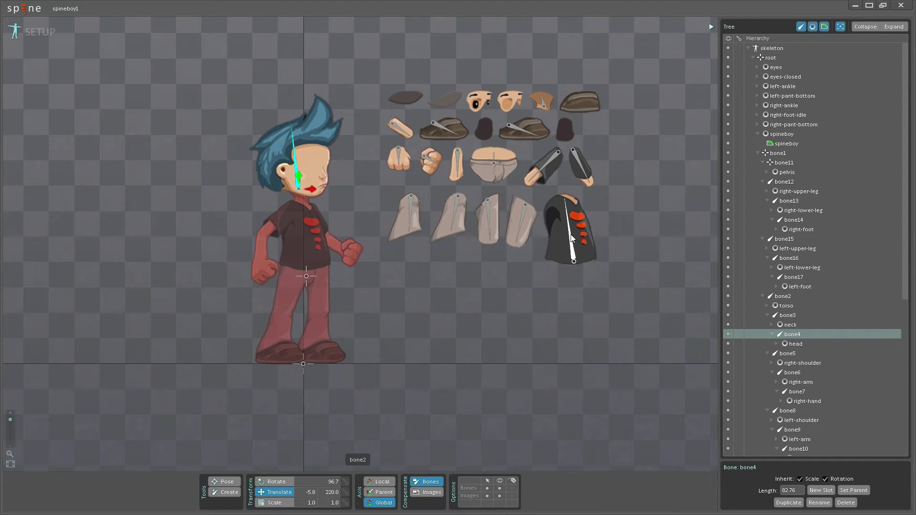
click(591, 231)
drag(661, 240, 393, 244)
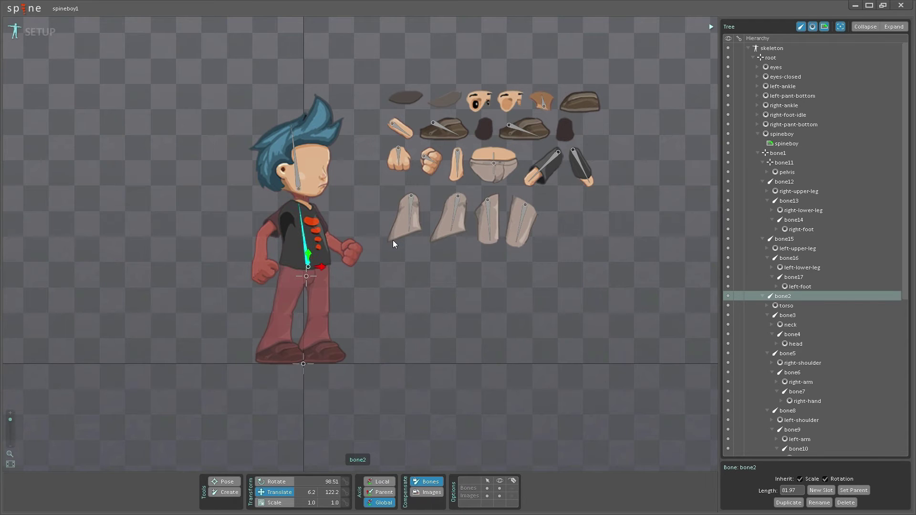
click(494, 165)
drag(616, 217, 441, 311)
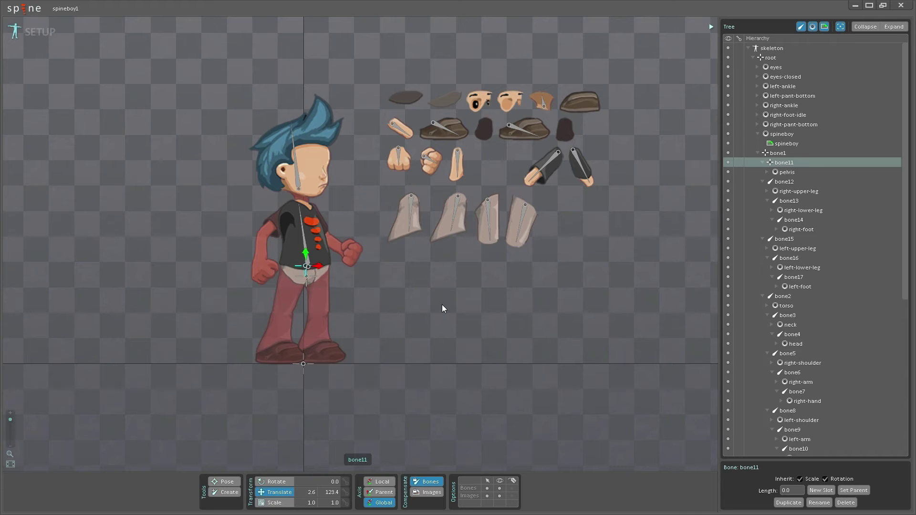
click(554, 161)
drag(607, 242, 341, 294)
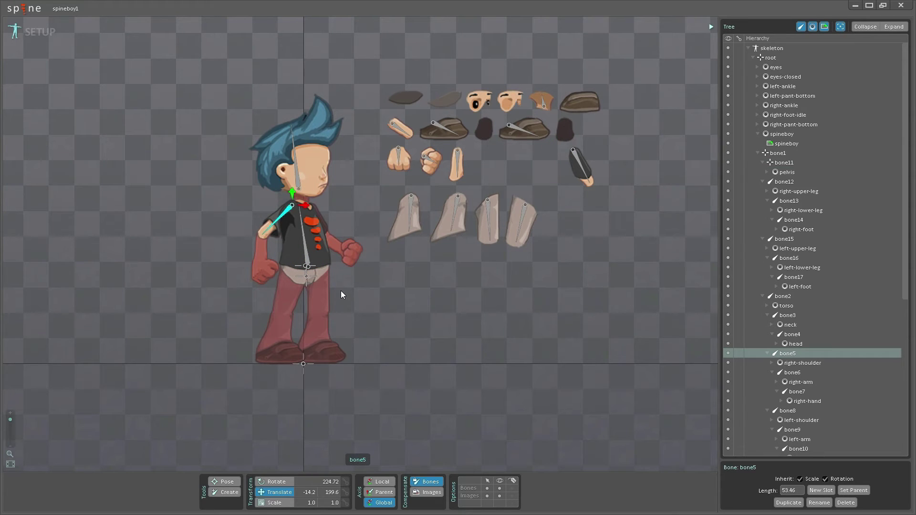
click(580, 164)
drag(640, 186, 393, 238)
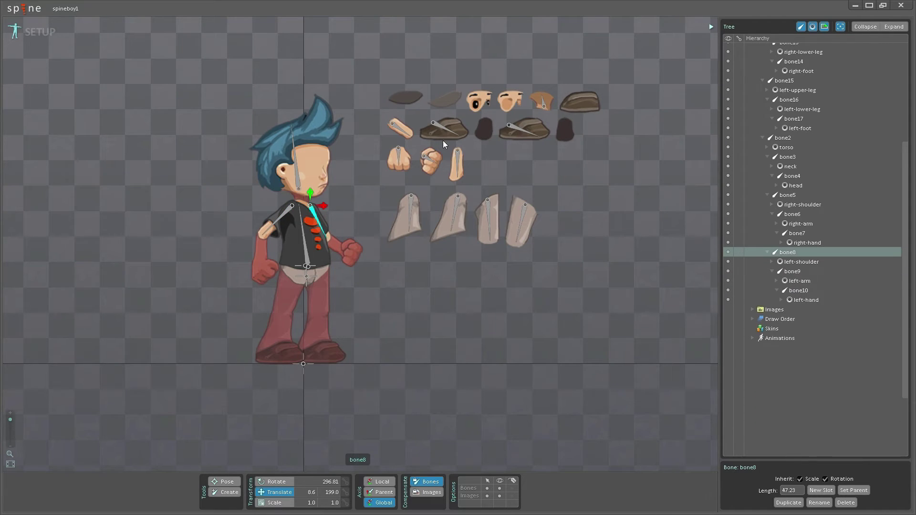
- Move the four upper- and lower-leg images onto the character's legs
click(456, 210)
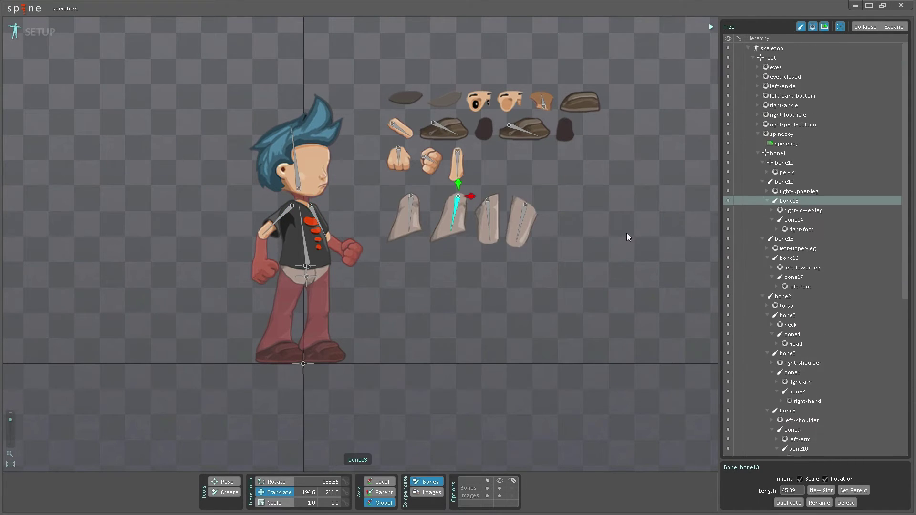
drag(627, 227, 453, 336)
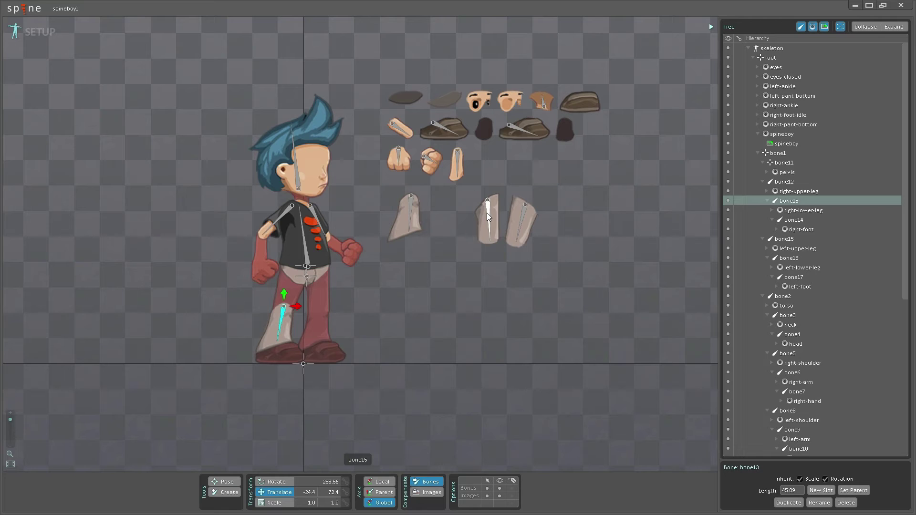
drag(522, 219, 340, 289)
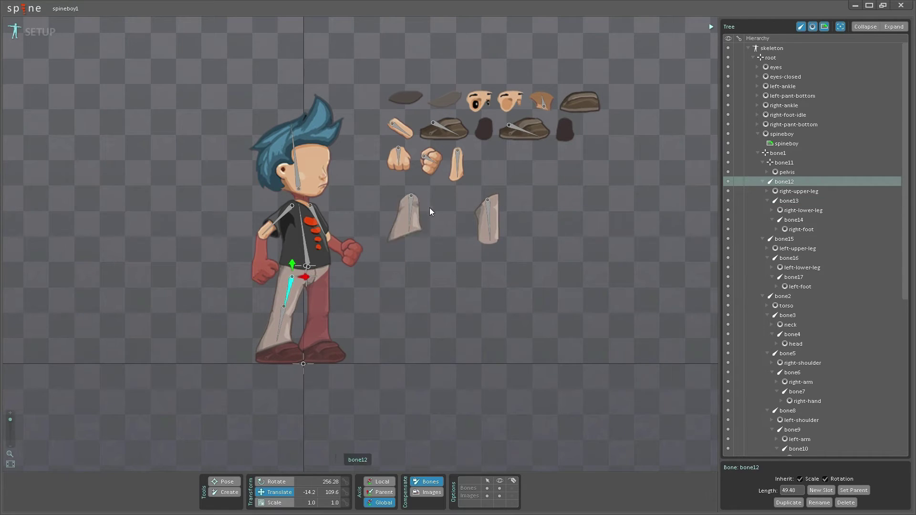
drag(413, 203, 324, 313)
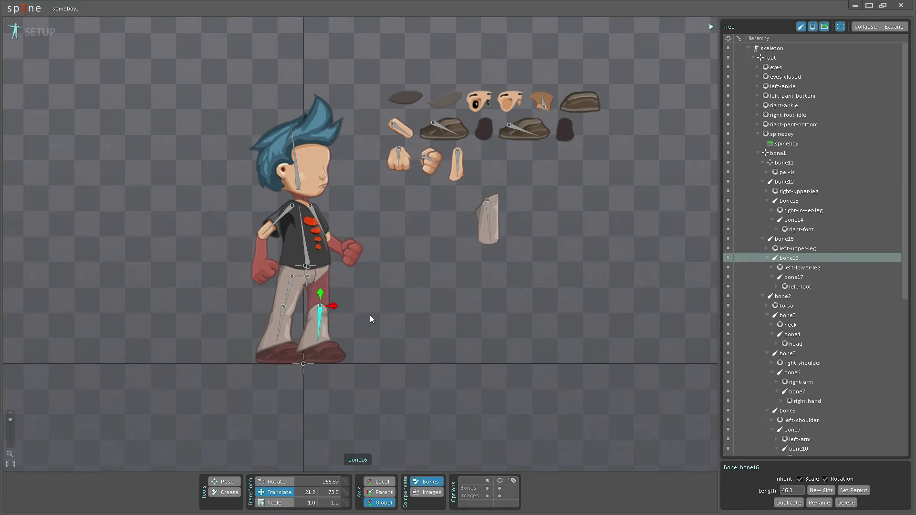
drag(487, 202, 415, 276)
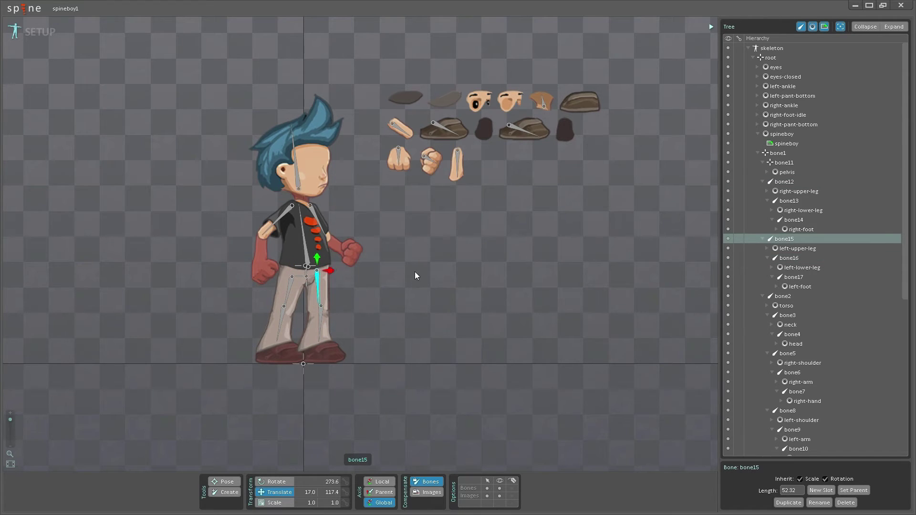
click(324, 328)
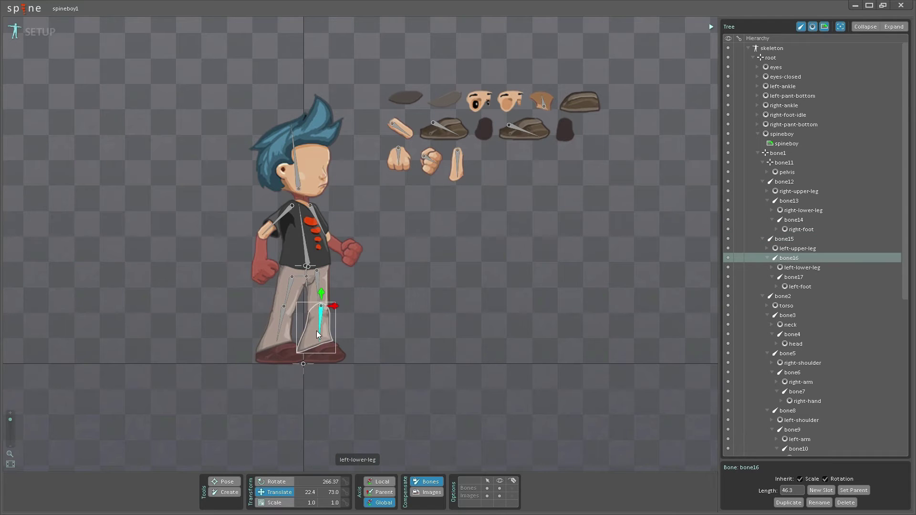
click(319, 334)
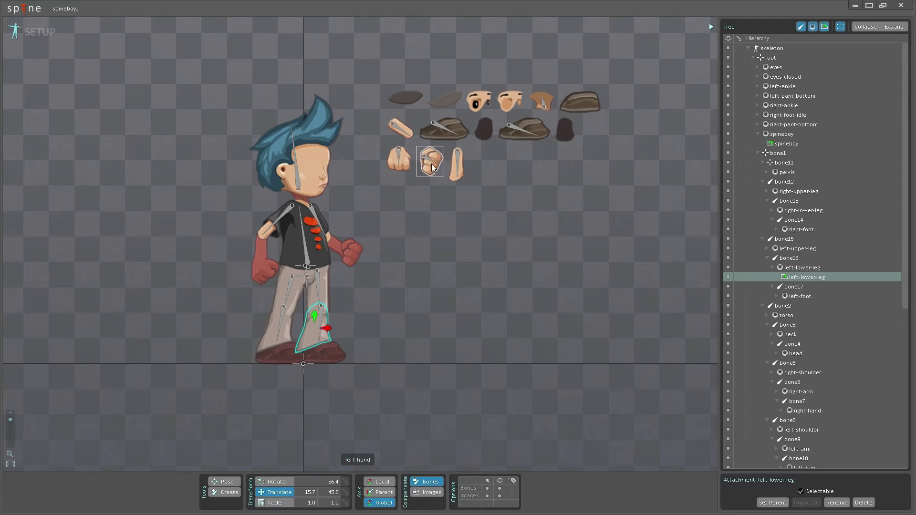
- Place both forearms, both hands, both feet and the neck on the character
click(400, 160)
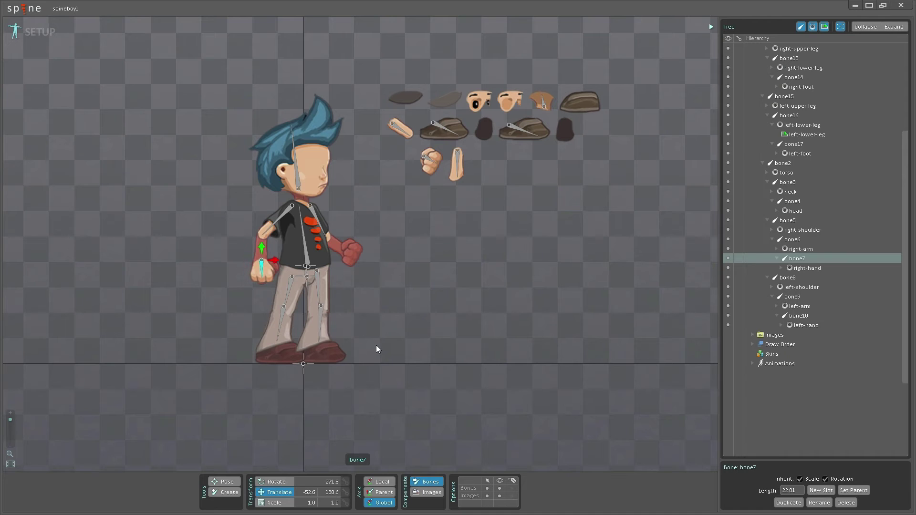
click(457, 165)
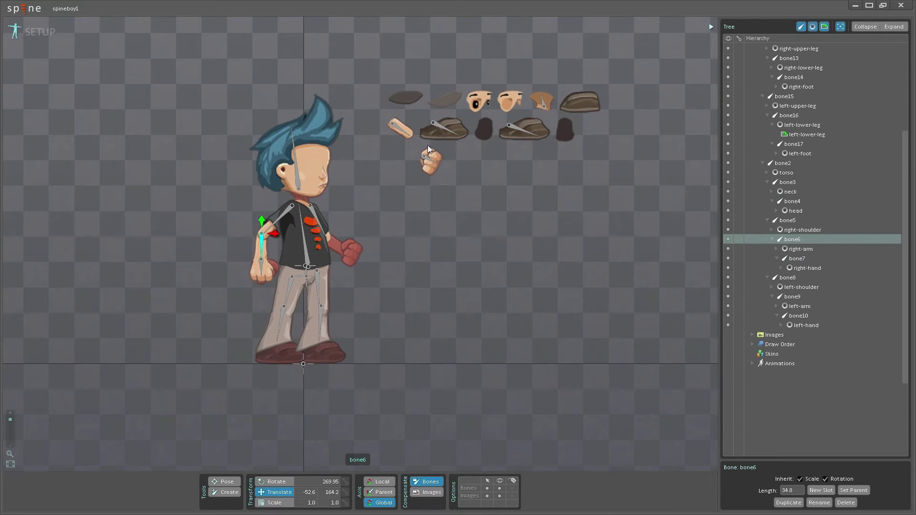
click(403, 132)
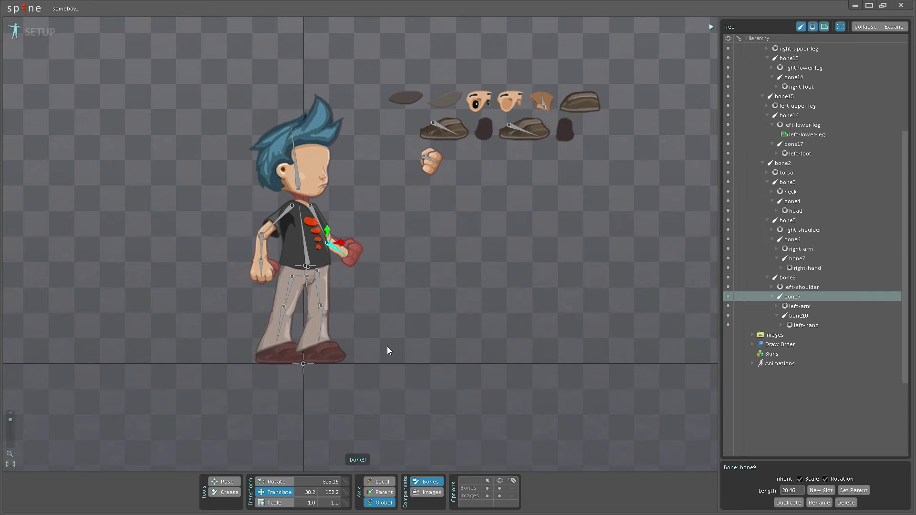
click(431, 161)
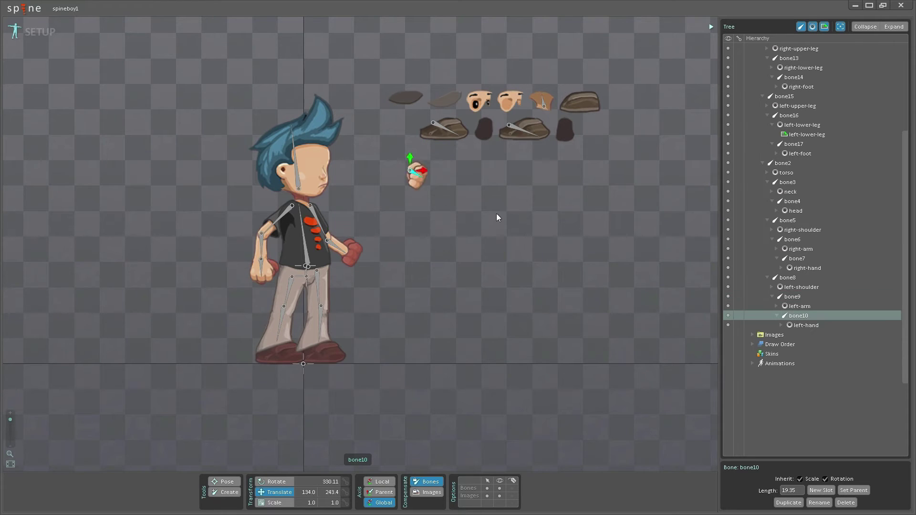
click(443, 130)
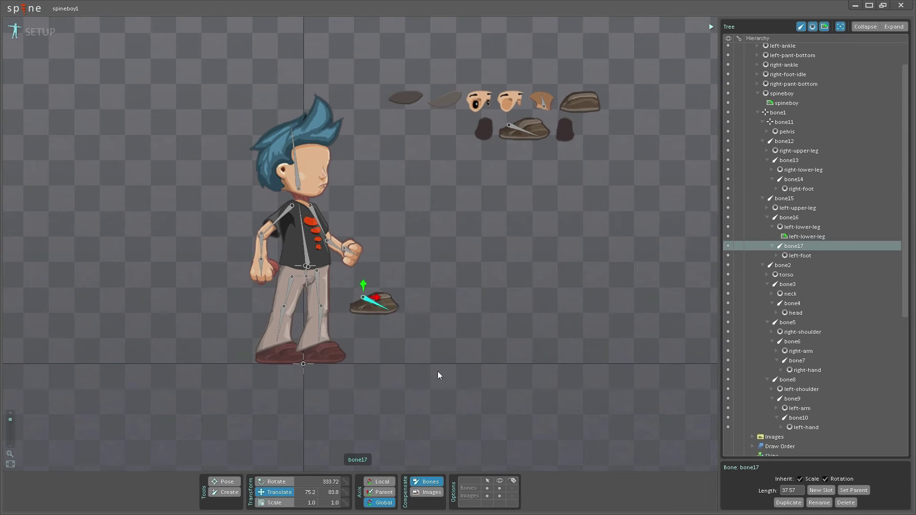
click(522, 133)
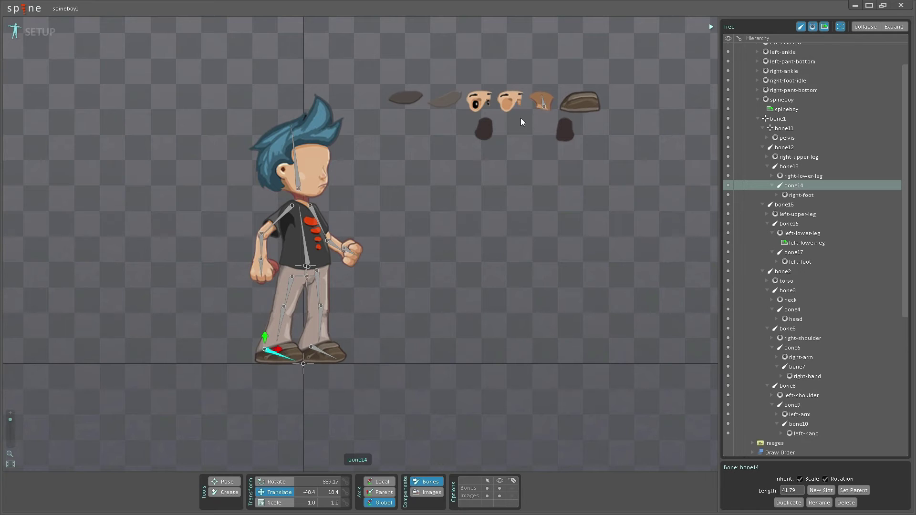
click(543, 106)
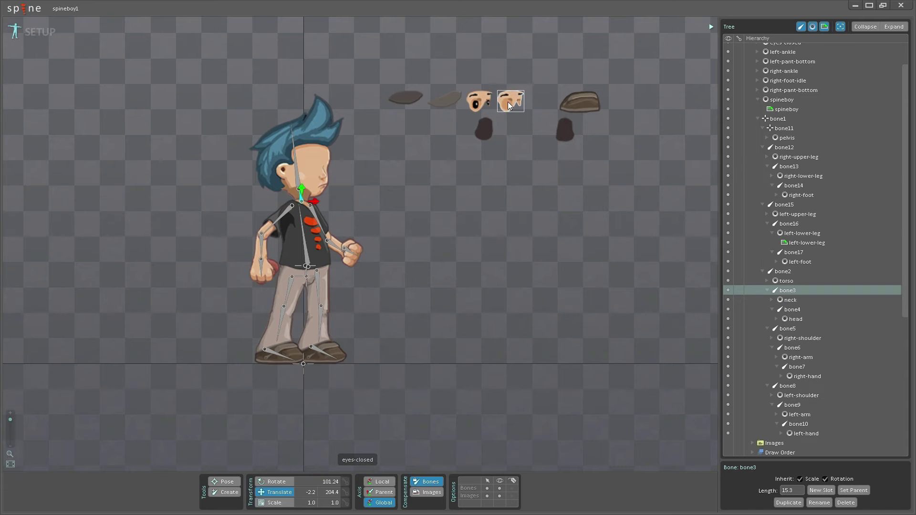
- Parent the eyes slot to bone4 and move the eyes image onto the face
click(478, 101)
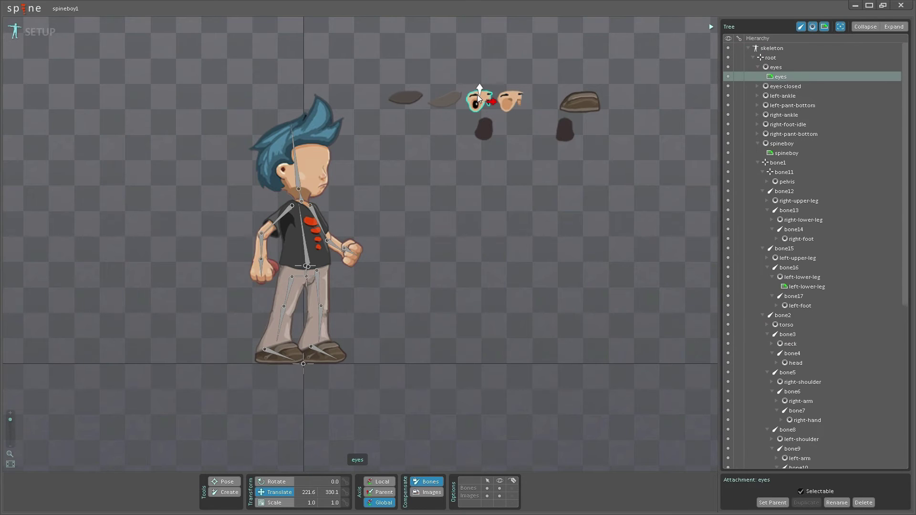
click(775, 68)
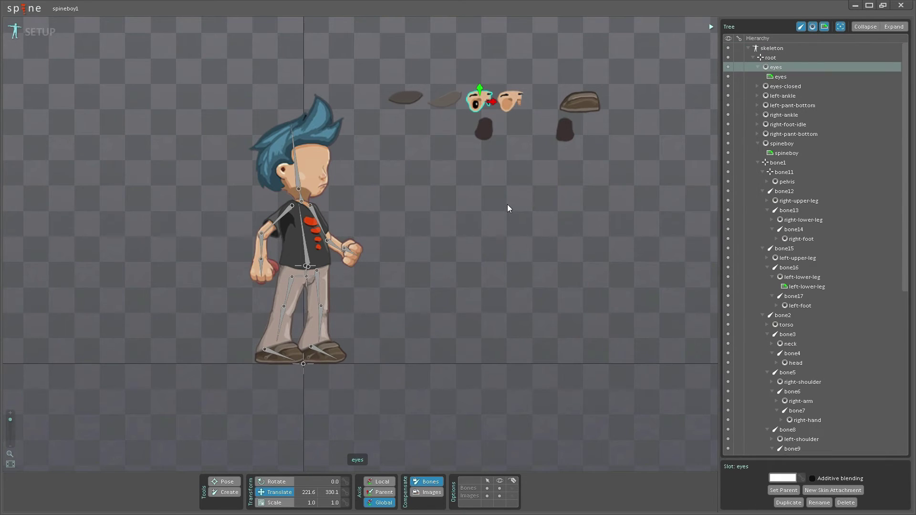
key(p)
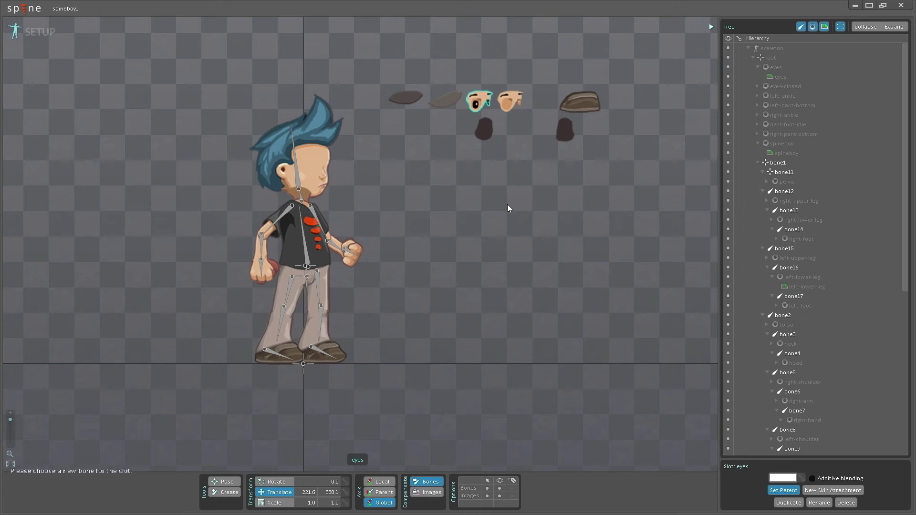
click(297, 180)
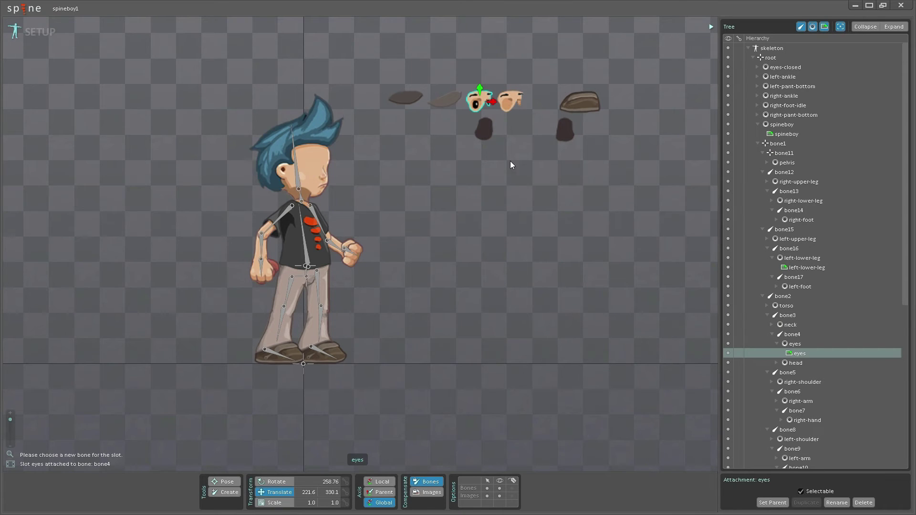
drag(600, 182, 434, 248)
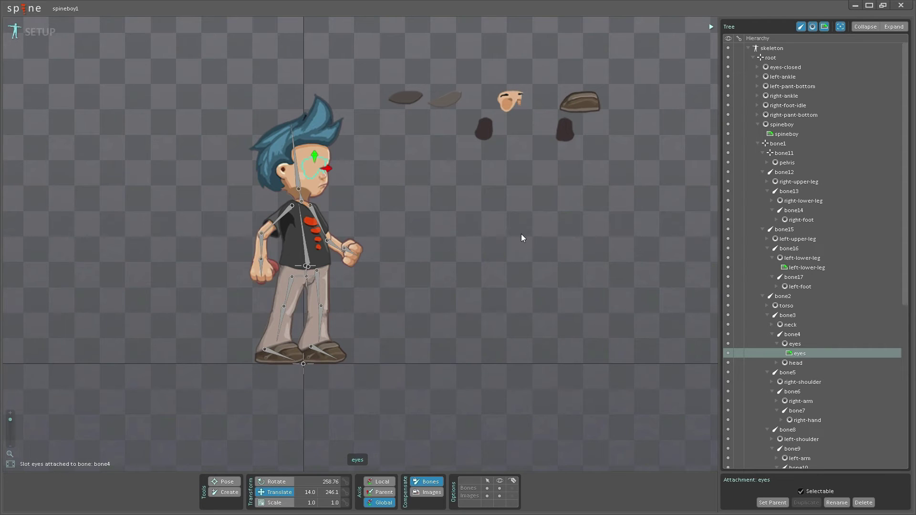
- Show the Draw Order list and move the eyes slot to the top, above torso
click(824, 27)
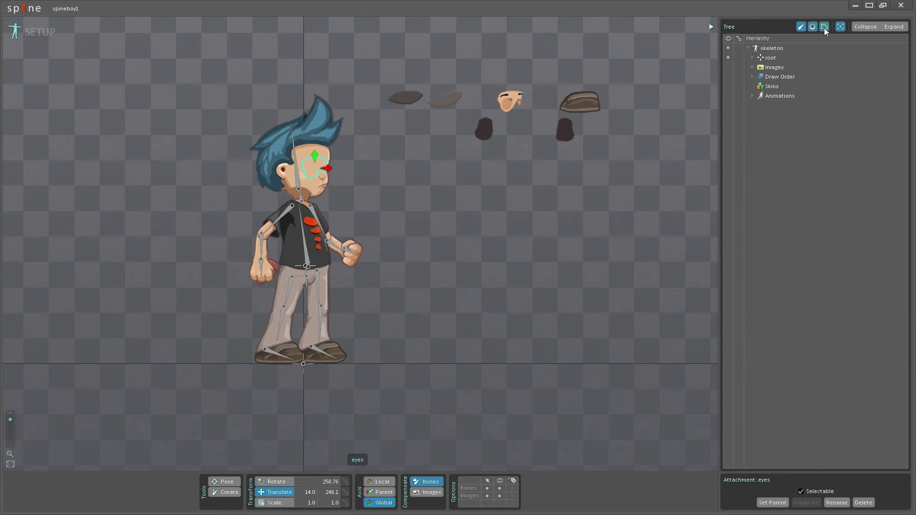
click(754, 77)
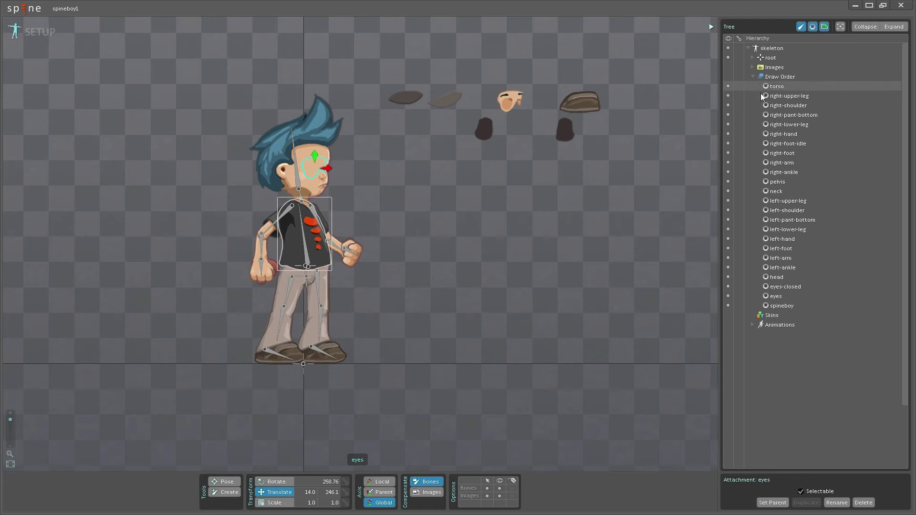
key(ctrl+z)
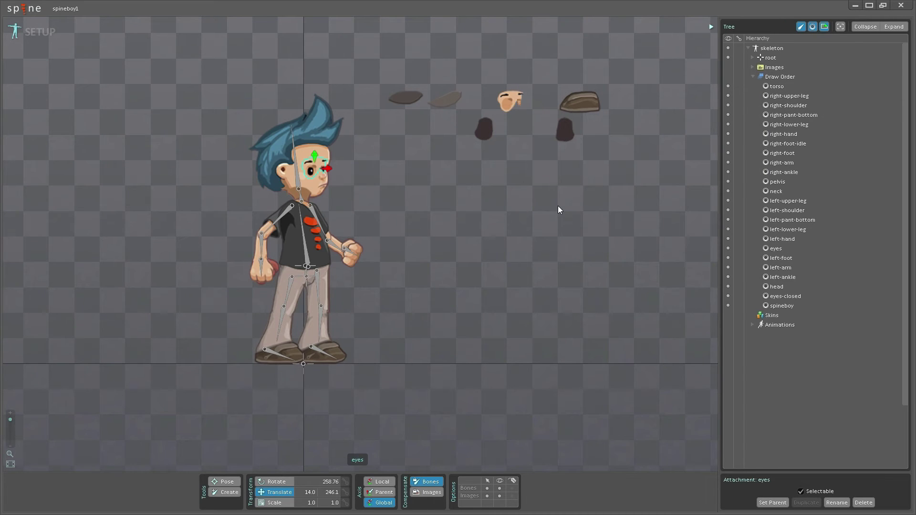
key(ctrl+z)
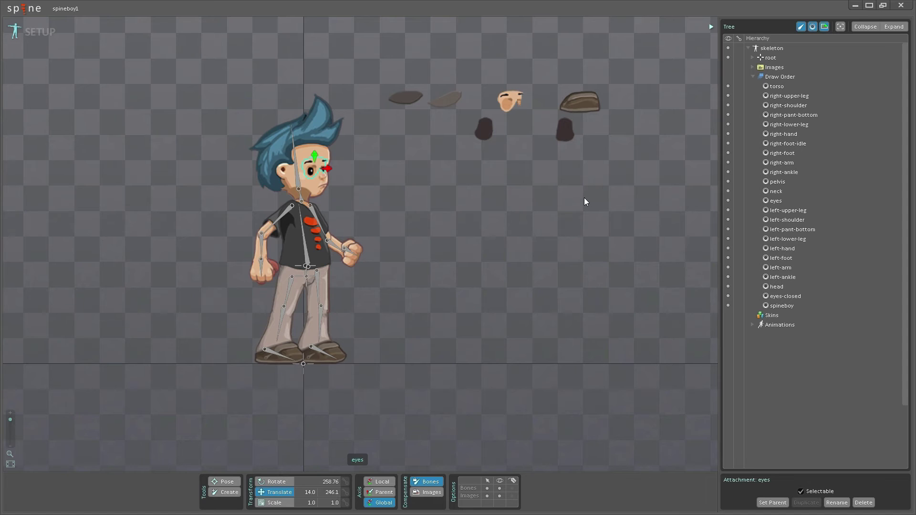
key(ctrl+z)
key(ctrl+z)
key(ctrl+z)
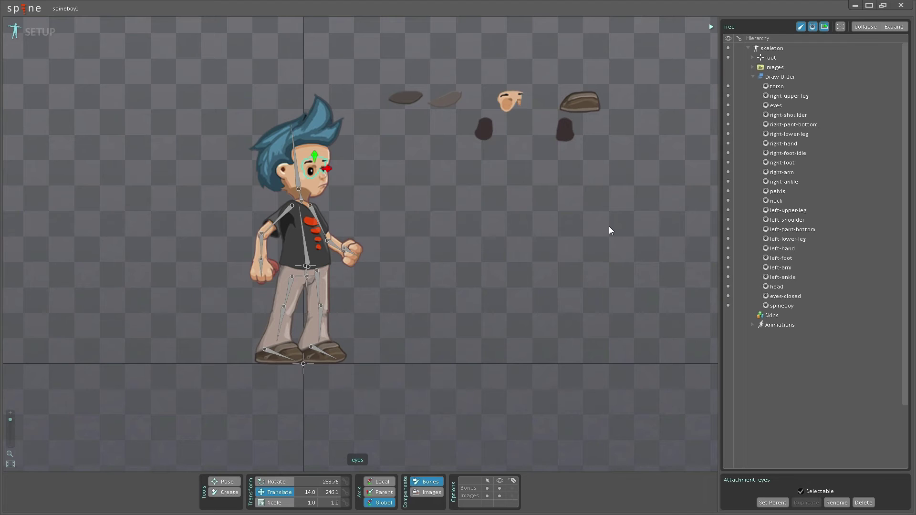
key(ctrl+z)
key(ctrl+z)
key(ctrl+y)
key(ctrl+z)
key(ctrl+y)
scroll(243, 171, up, 5)
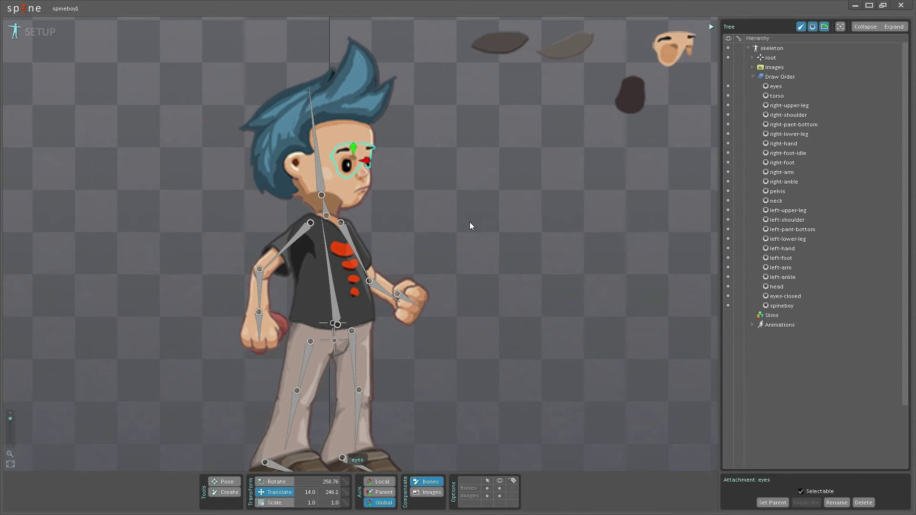
- Hide the spineboy reference image and raise the head two places in the draw order
click(728, 305)
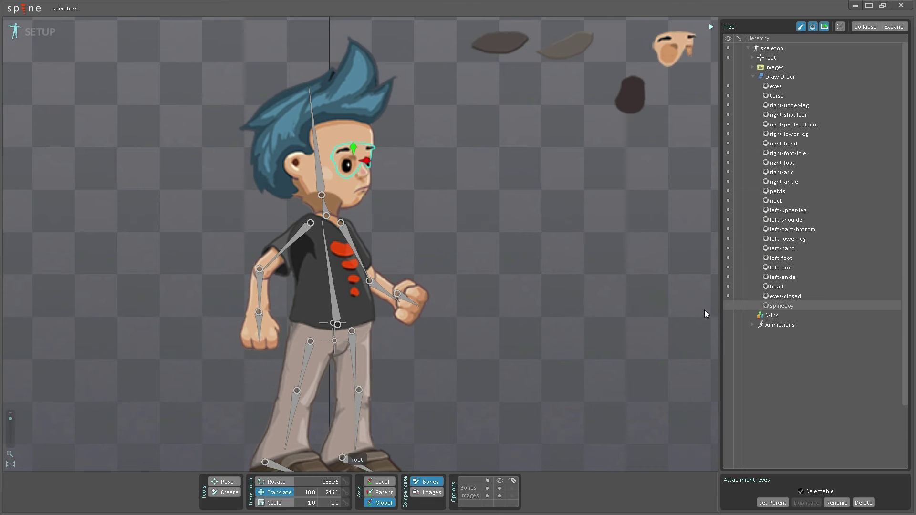
scroll(357, 174, down, 2)
click(348, 199)
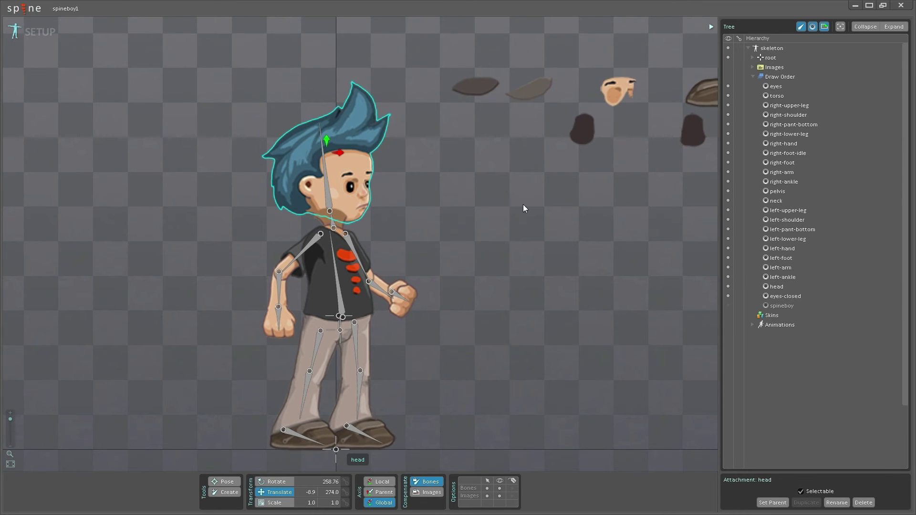
key(ctrl+Up)
key(ctrl+Up)
key(ctrl+Up)
key(ctrl+Up)
key(ctrl+Up)
key(ctrl+Up)
key(ctrl+Up)
key(ctrl+Up)
key(ctrl+Up)
key(ctrl+Up)
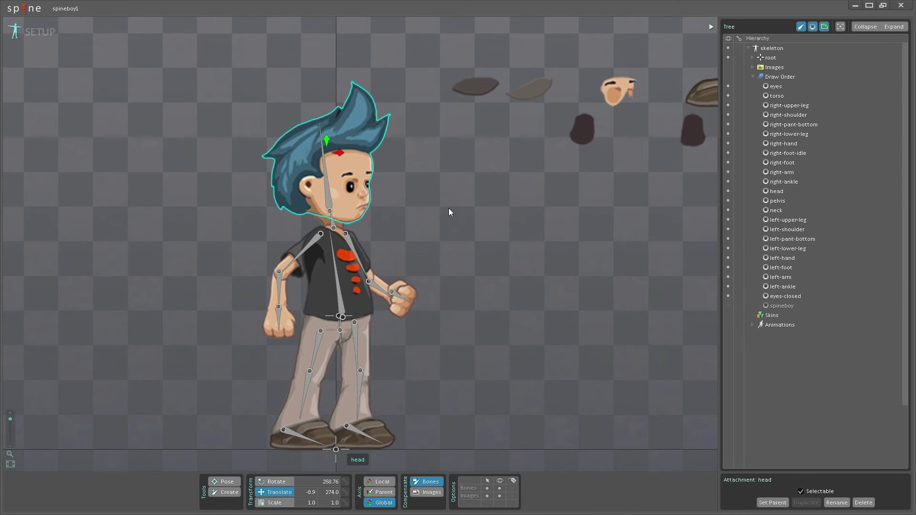
key(ctrl+Up)
key(ctrl+Up)
key(ctrl+Up)
key(ctrl+Up)
key(ctrl+Up)
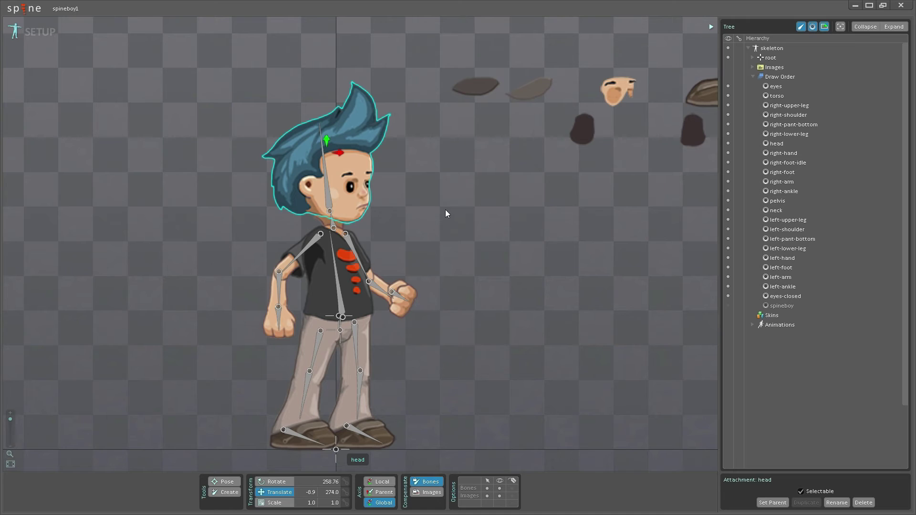
- Move the neck slot up two places, then back down just below the torso
click(342, 220)
key(ctrl+Up)
key(ctrl+Up)
key(ctrl+Up)
key(ctrl+Up)
key(ctrl+Up)
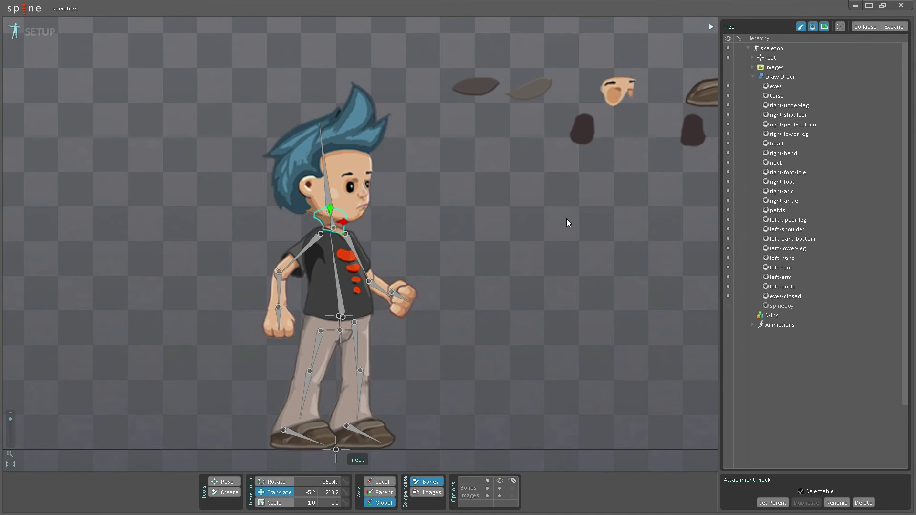
key(ctrl+Up)
key(ctrl+Up)
key(ctrl+Up)
key(ctrl+Up)
key(ctrl+Up)
key(ctrl+Up)
key(ctrl+Up)
key(ctrl+Up)
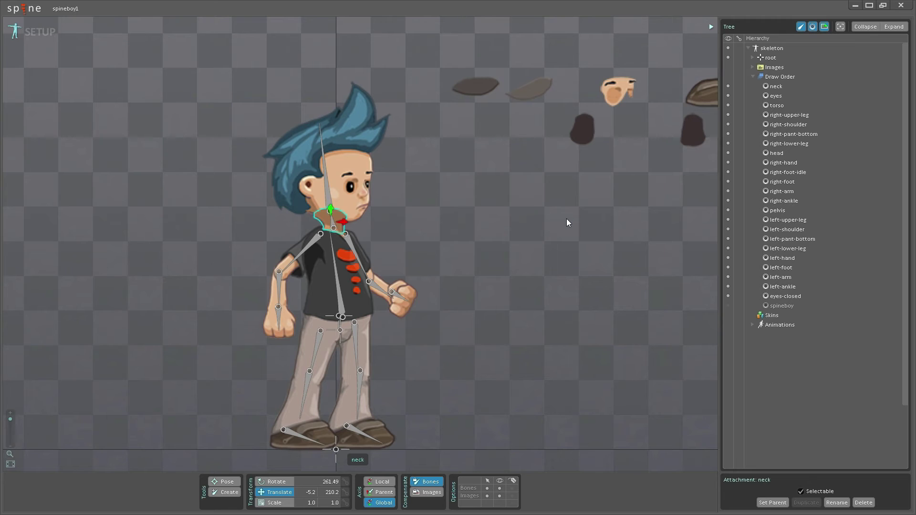
key(ctrl+Down)
key(ctrl+Down)
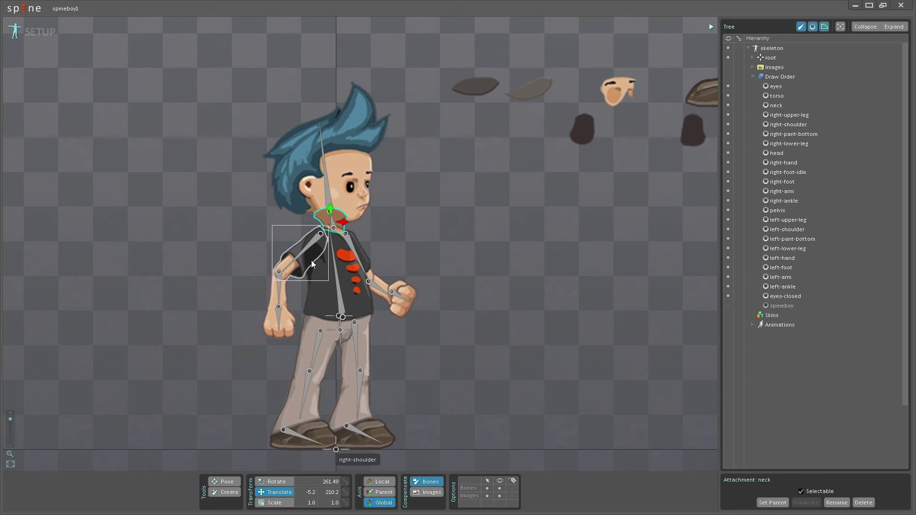
- Bring the right shoulder, right arm and right hand to the top of the draw order, hiding bones
click(294, 253)
key(ctrl+Up)
key(ctrl+Up)
key(ctrl+Up)
key(ctrl+Up)
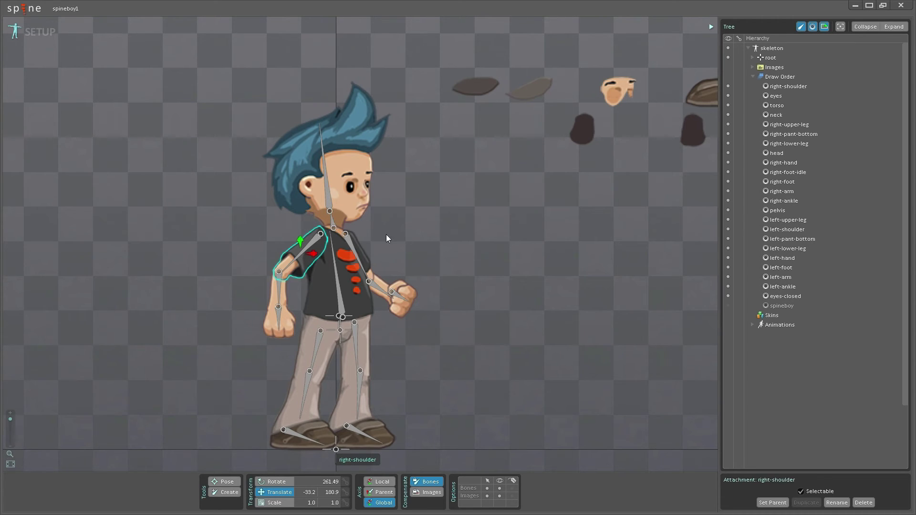
click(275, 287)
click(497, 488)
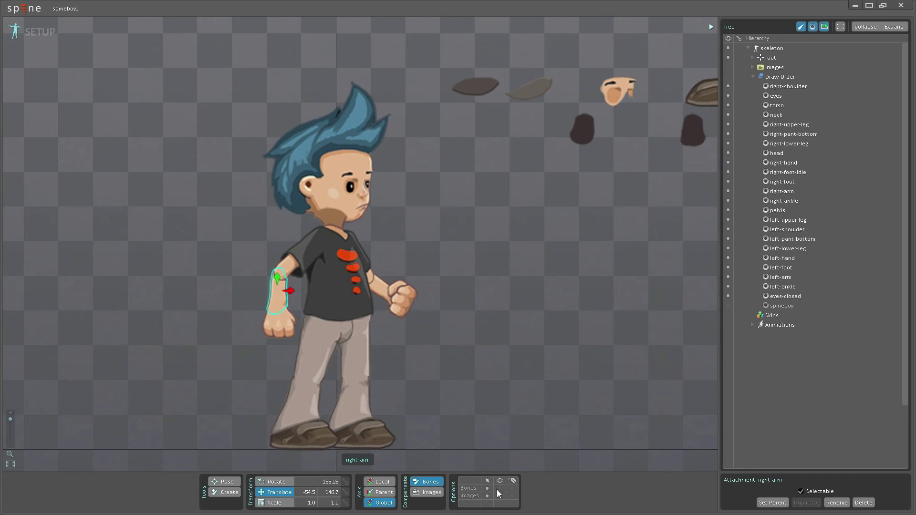
key(ctrl+Up)
key(ctrl+Up)
key(ctrl+Up)
key(ctrl+Up)
key(ctrl+Up)
key(ctrl+Up)
key(ctrl+Up)
key(ctrl+Up)
key(ctrl+Up)
key(ctrl+Up)
key(ctrl+Up)
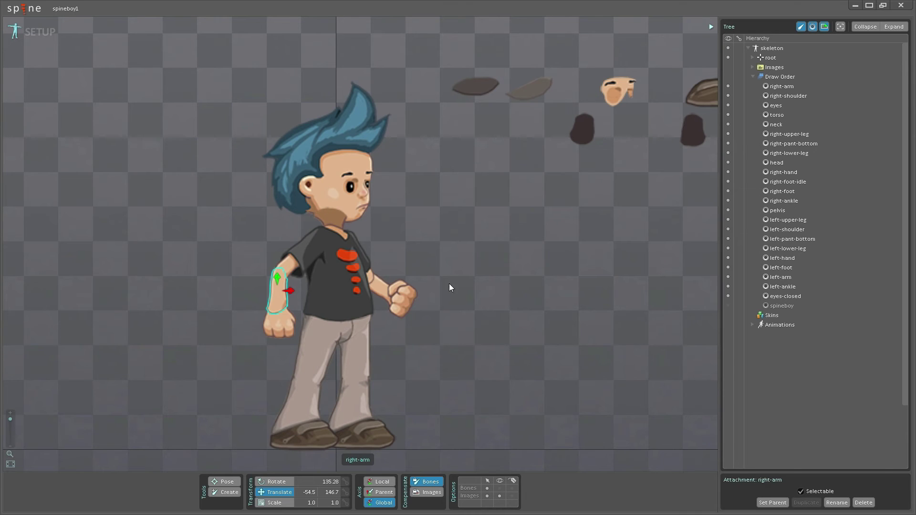
click(268, 322)
key(ctrl+Up)
key(ctrl+Up)
key(ctrl+Up)
key(ctrl+Up)
key(ctrl+Up)
key(ctrl+Up)
key(ctrl+Up)
key(ctrl+Up)
key(ctrl+Up)
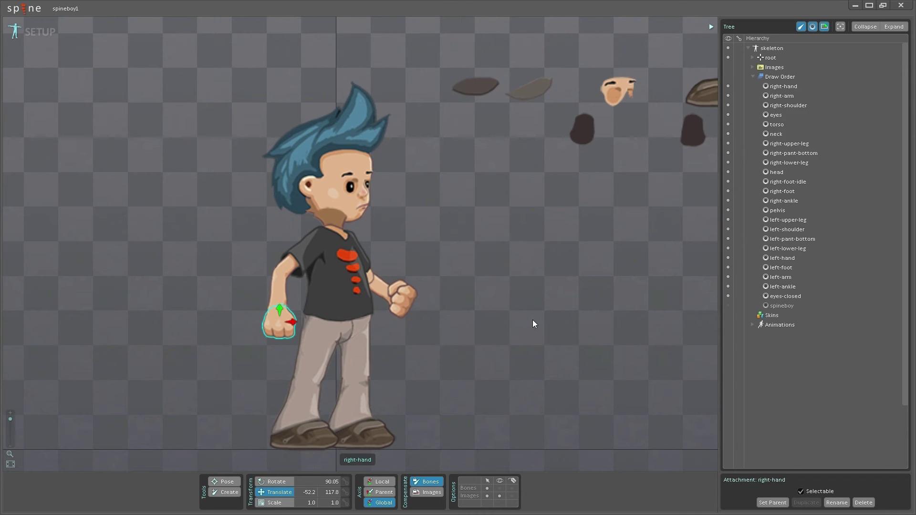
- Raise the left-arm and left-hand slots one place each in the draw order
click(382, 279)
key(ctrl+Up)
key(ctrl+Up)
key(ctrl+Up)
key(ctrl+Up)
key(ctrl+Up)
key(ctrl+Up)
key(ctrl+Up)
key(ctrl+Up)
key(ctrl+Up)
key(ctrl+Up)
click(400, 302)
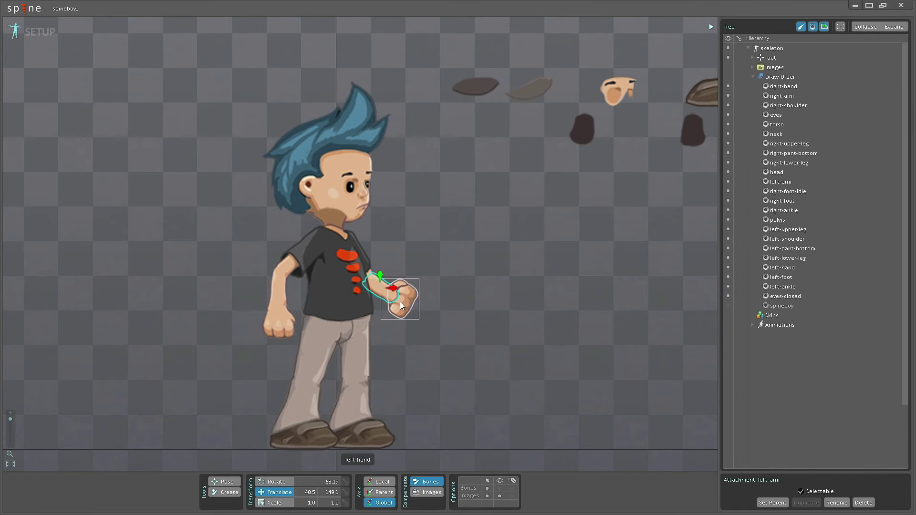
key(ctrl+Up)
key(ctrl+Up)
key(ctrl+Up)
key(ctrl+Up)
key(ctrl+Up)
key(ctrl+Up)
key(ctrl+Up)
key(ctrl+Up)
key(ctrl+Up)
key(ctrl+Up)
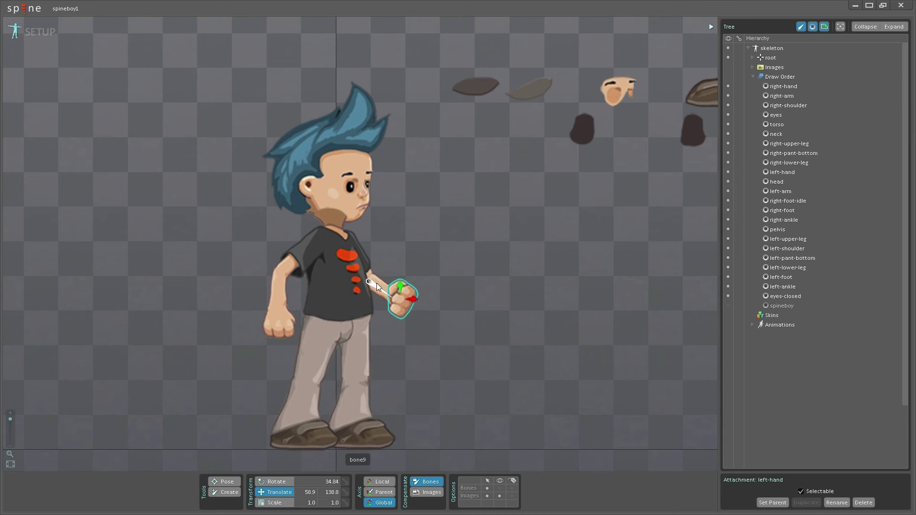
- Restack the neck and head so the order reads eyes, head, neck, then torso
click(328, 219)
key(ctrl+Down)
key(ctrl+Down)
key(ctrl+Down)
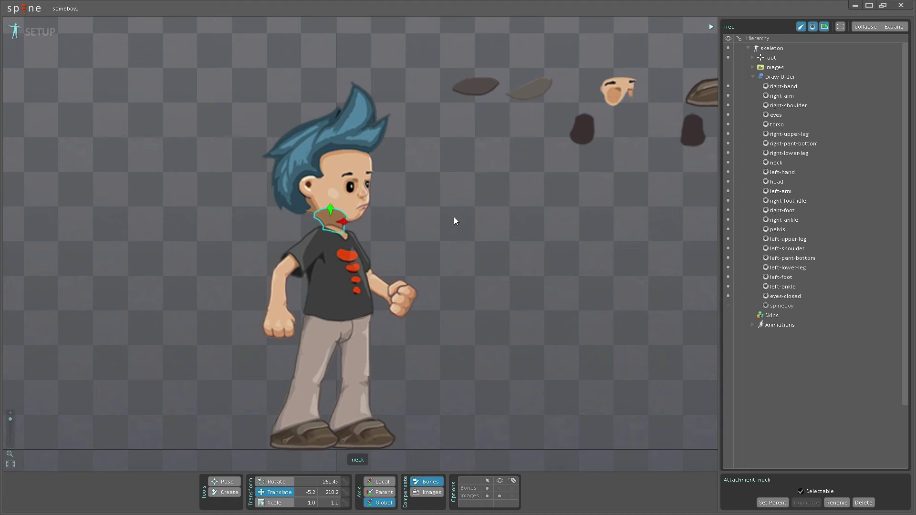
key(ctrl+Down)
key(ctrl+Down)
key(ctrl+Up)
key(ctrl+Up)
key(ctrl+Up)
key(ctrl+Up)
key(ctrl+Up)
key(ctrl+Up)
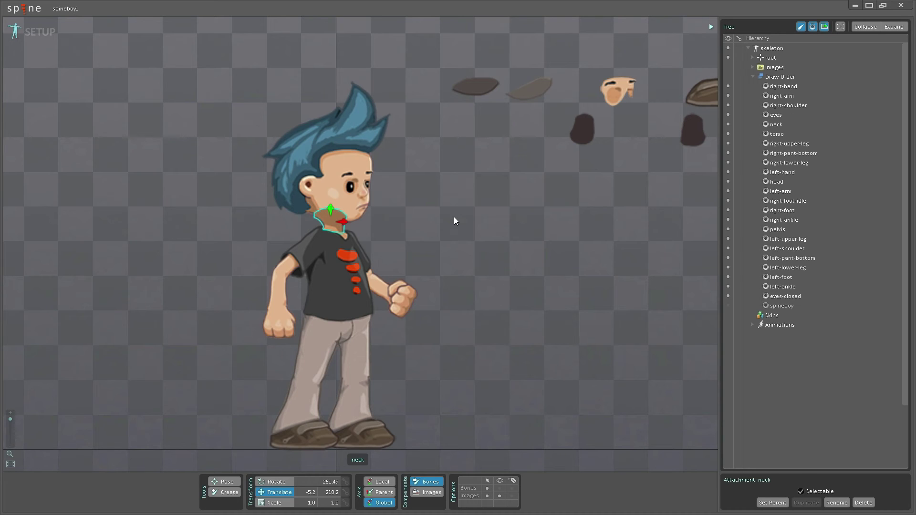
click(778, 181)
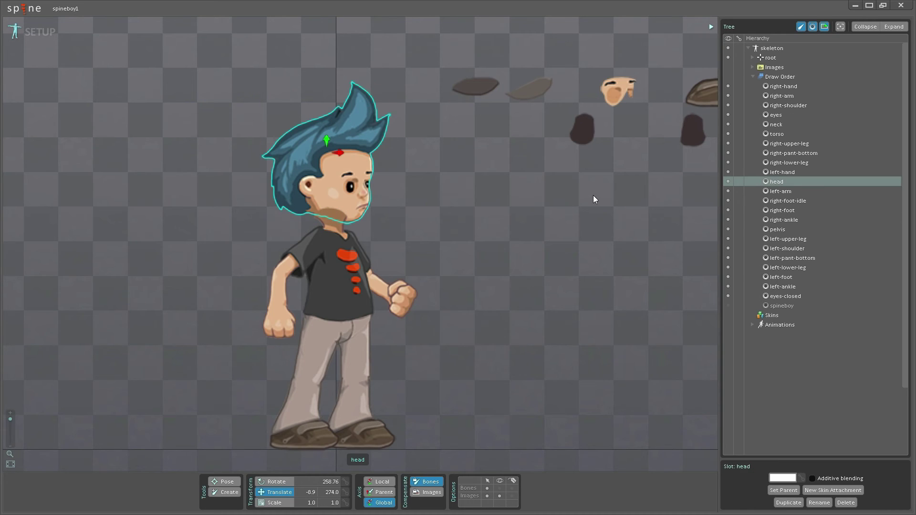
key(ctrl+Up)
key(ctrl+Up)
key(ctrl+Up)
key(ctrl+Up)
key(ctrl+Up)
key(ctrl+Up)
key(ctrl+Up)
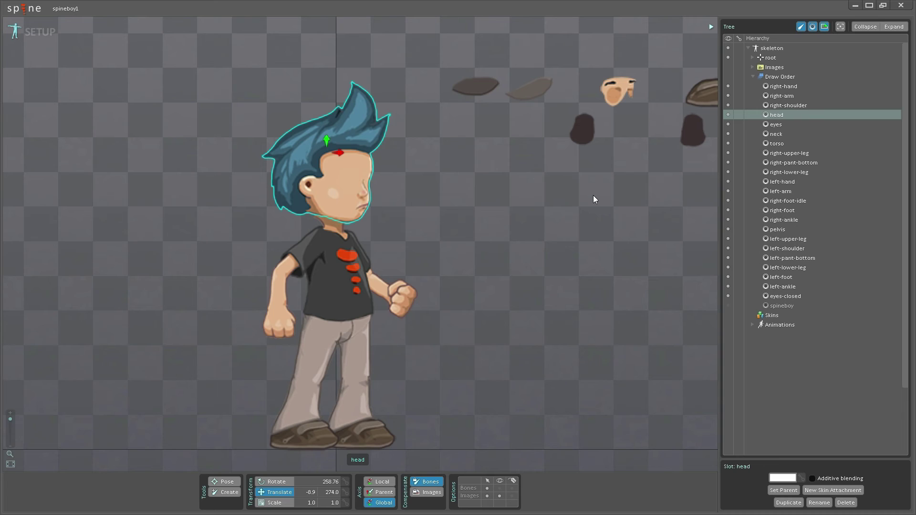
key(ctrl+Down)
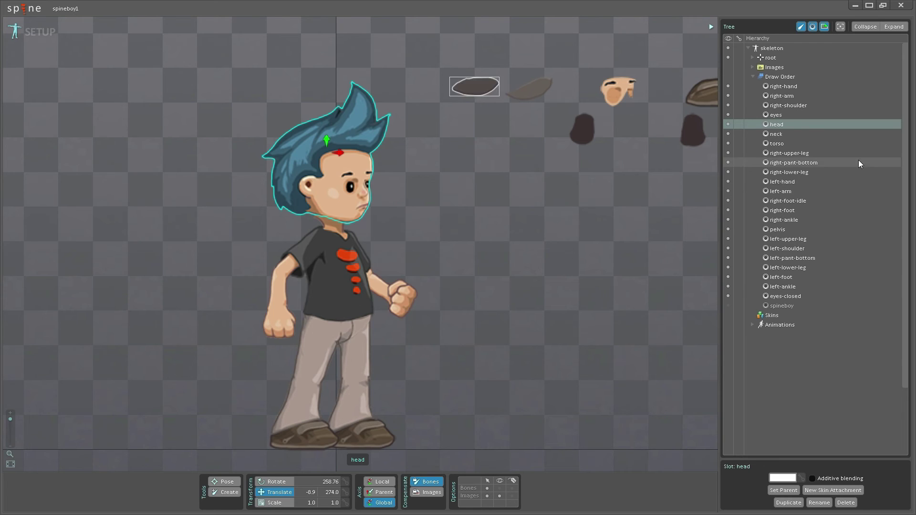
click(786, 116)
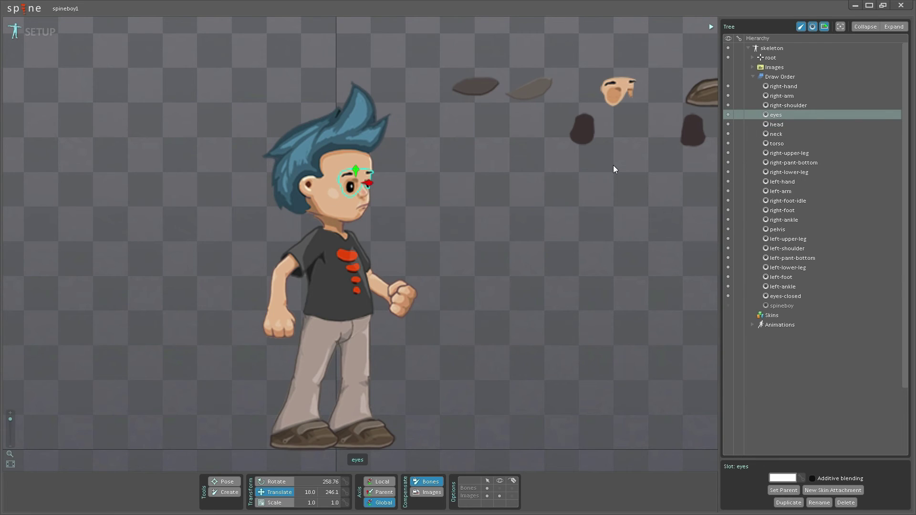
click(340, 221)
- Show the bones and images again and reposition the view around the character
click(499, 496)
click(499, 488)
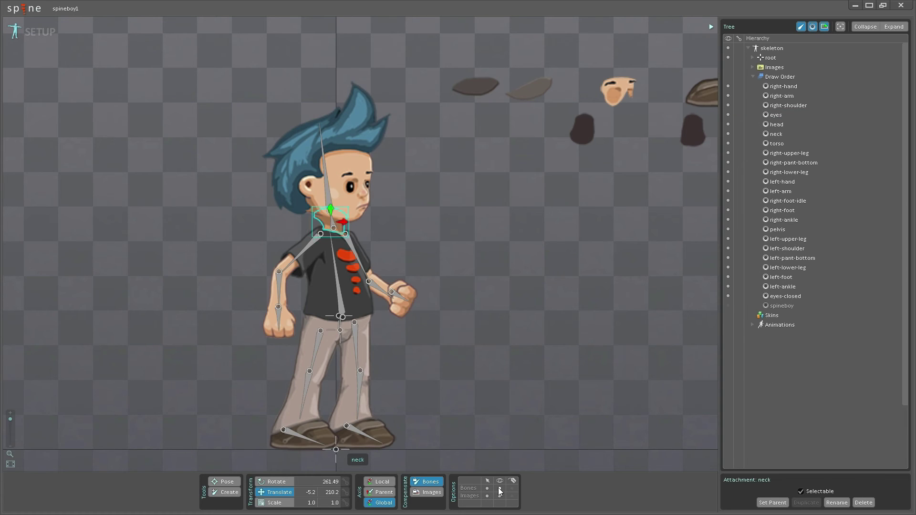
drag(510, 246, 582, 210)
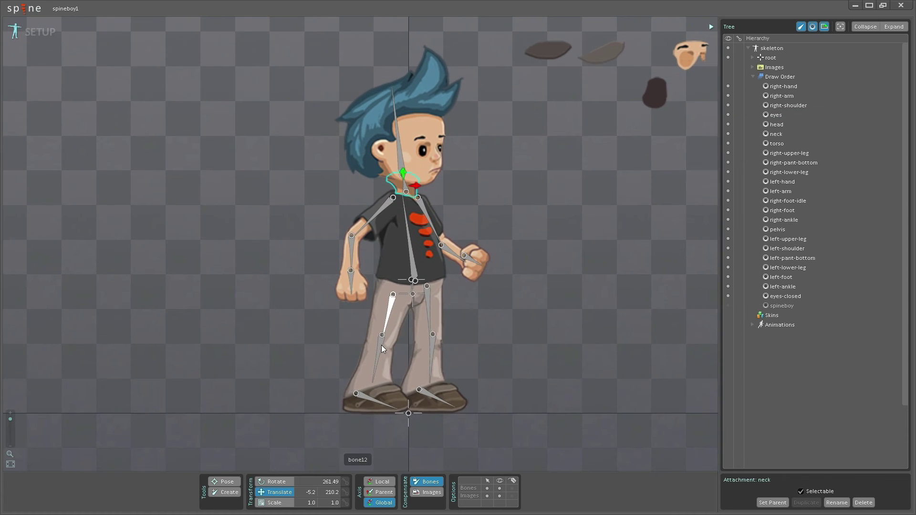
click(432, 493)
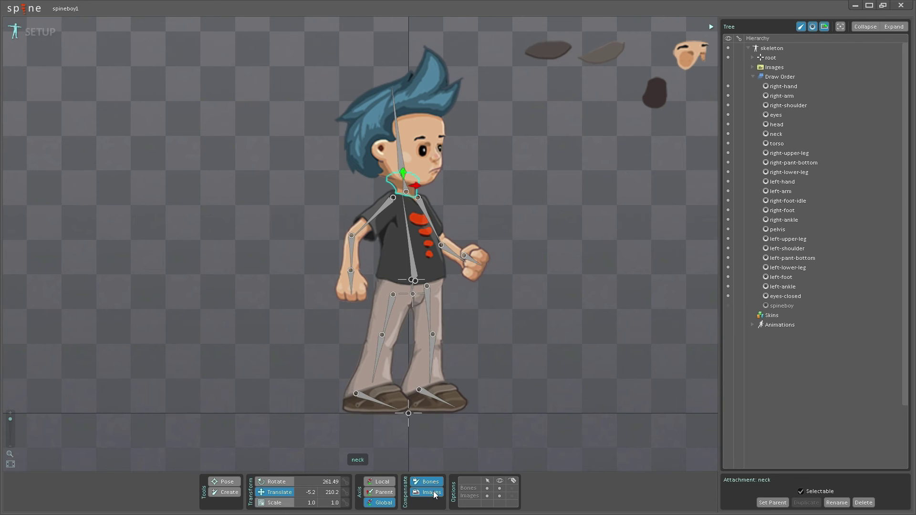
- Nudge the left upper-leg bone up slightly and angle the other lower-leg bone along the shin
click(393, 309)
drag(587, 310, 587, 316)
key(c)
click(379, 348)
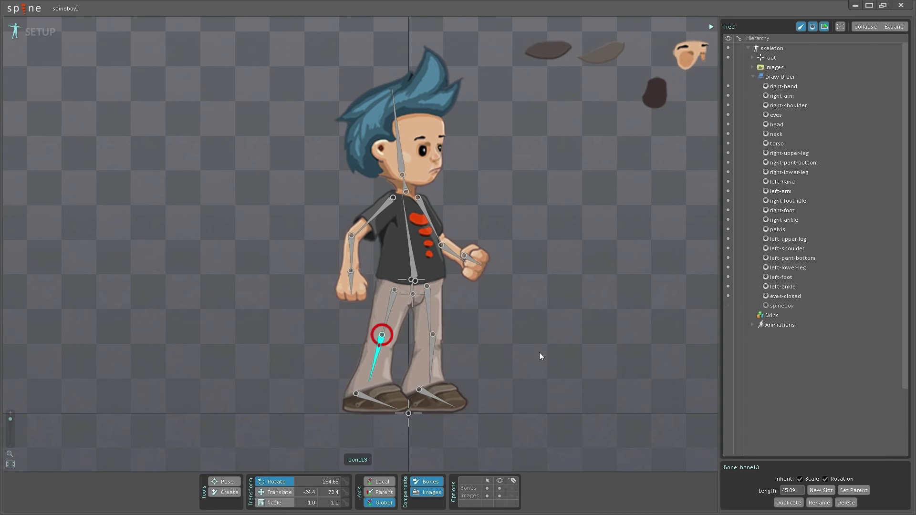
click(433, 348)
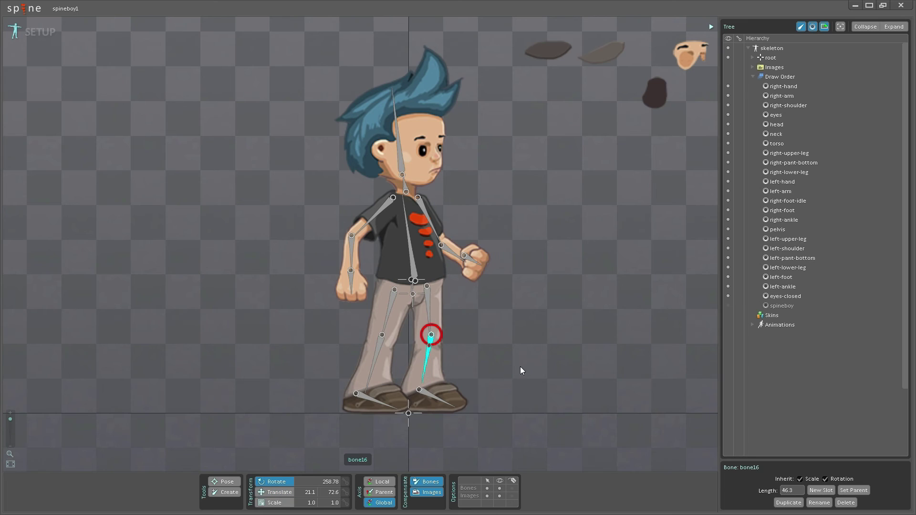
drag(432, 381, 423, 386)
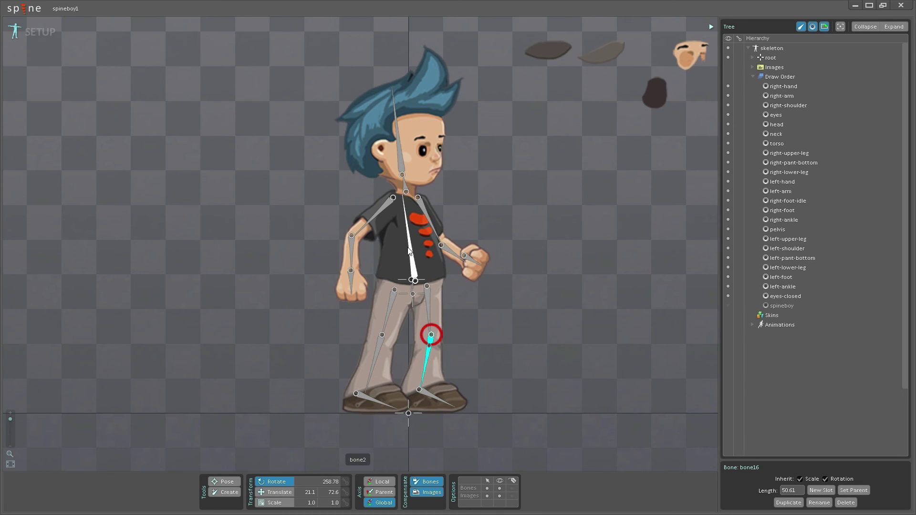
- Nudge the hand bone slightly right and down to fit its image
click(407, 234)
click(350, 249)
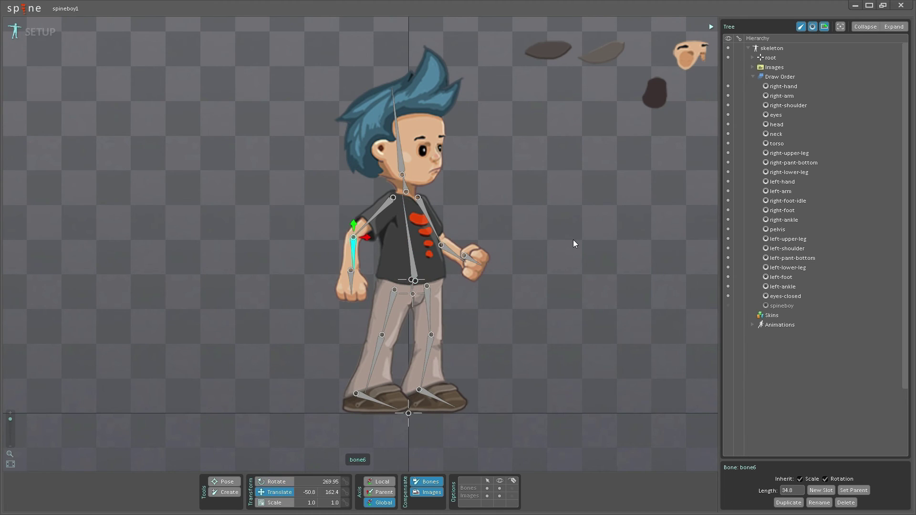
click(451, 251)
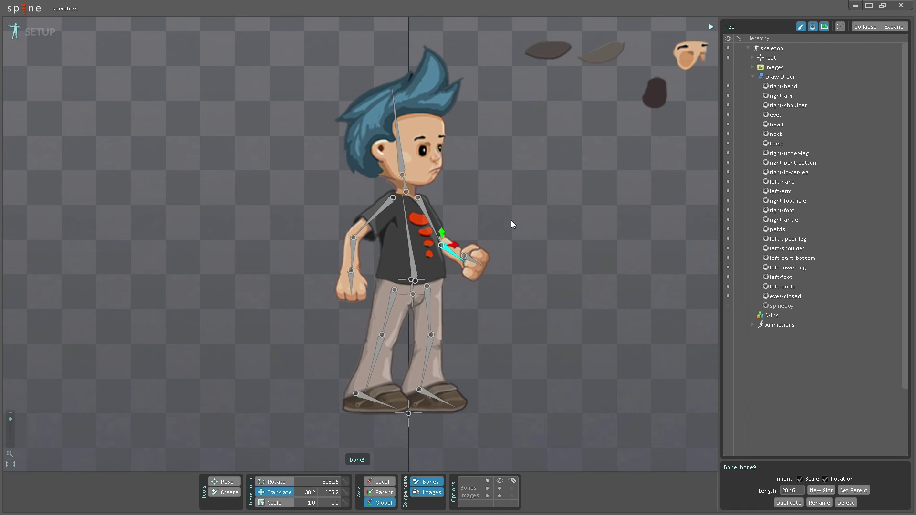
click(469, 258)
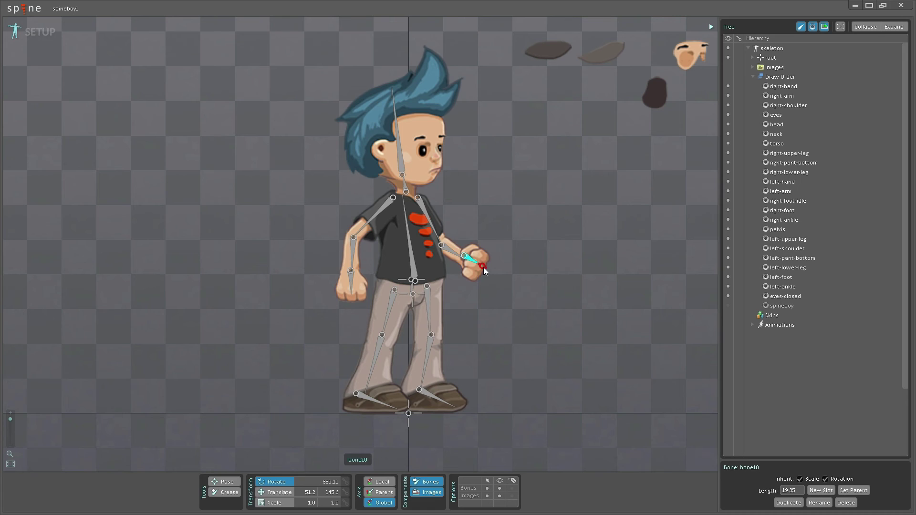
key(v)
drag(546, 268, 550, 273)
- Rotate the head bone to point straight up at 90° and clear the selection
click(407, 170)
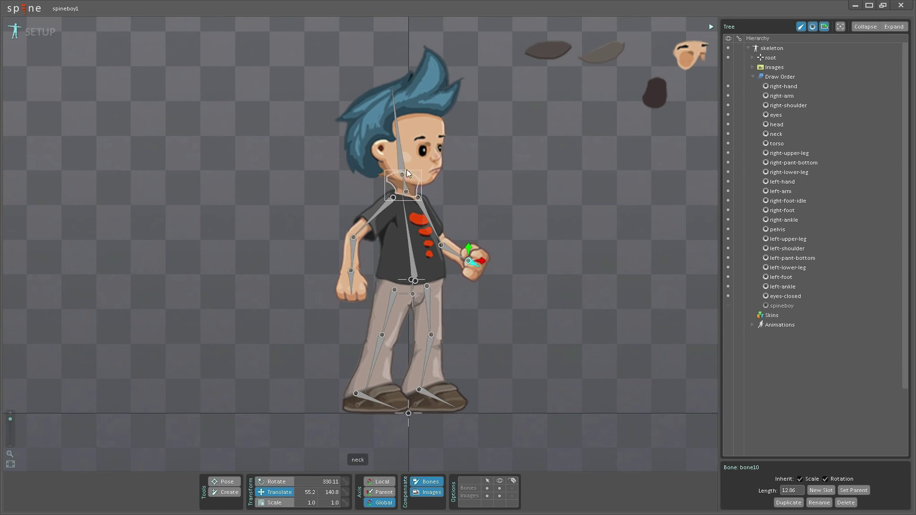
key(c)
drag(557, 156, 566, 169)
click(568, 210)
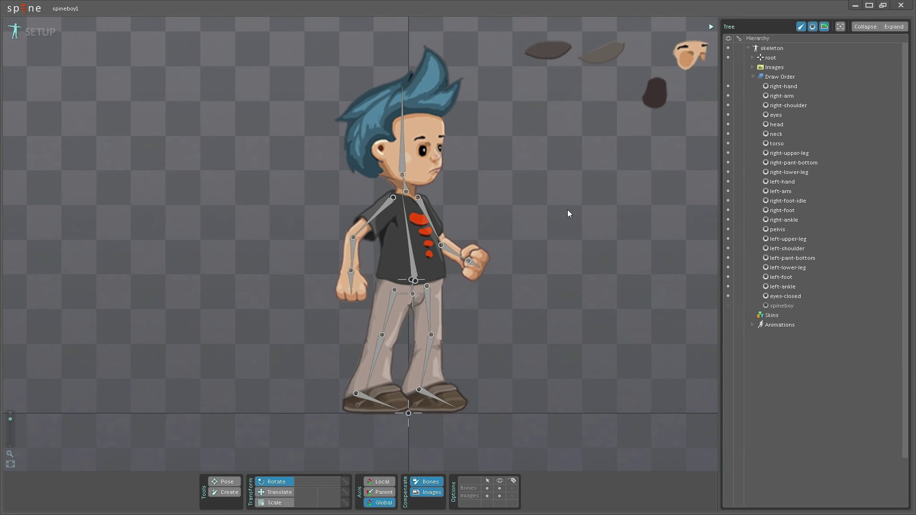
- Rename the left-side upper-arm bone, bone5, to R_upperArm
click(388, 203)
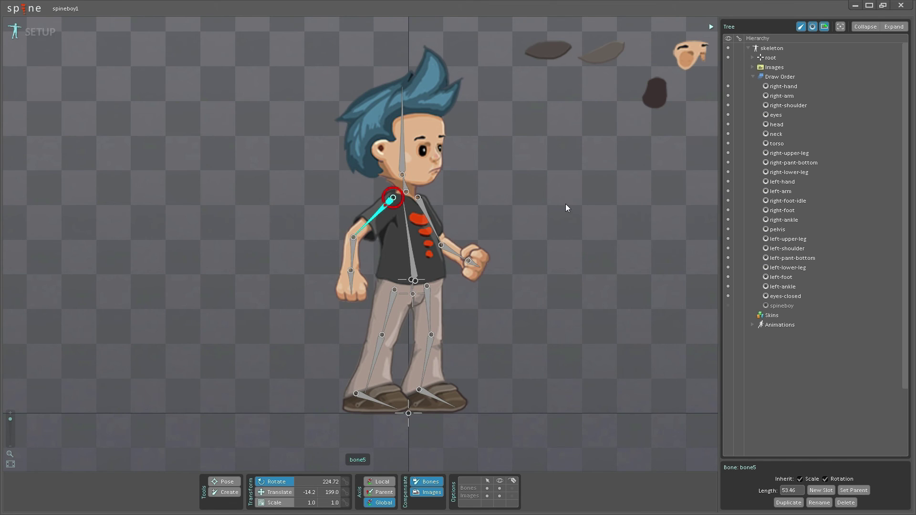
key(F2)
text(R)
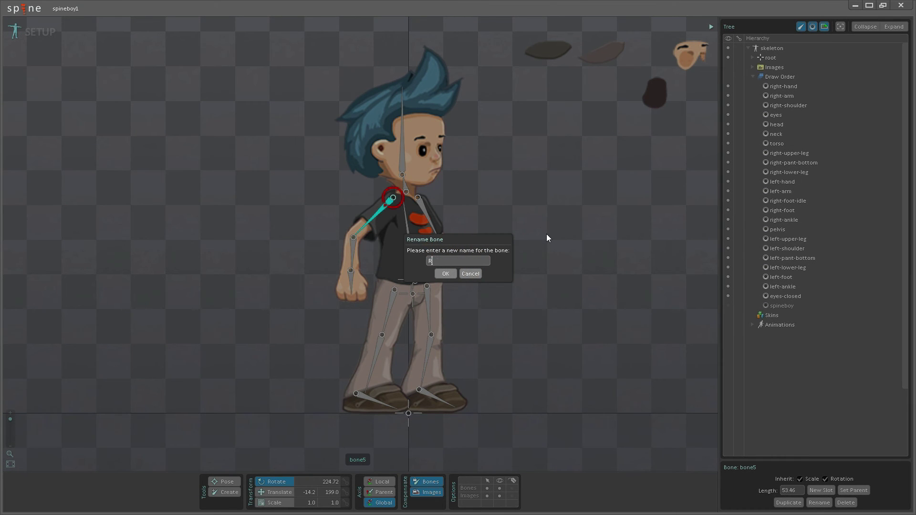
text(_upperArm)
key(Return)
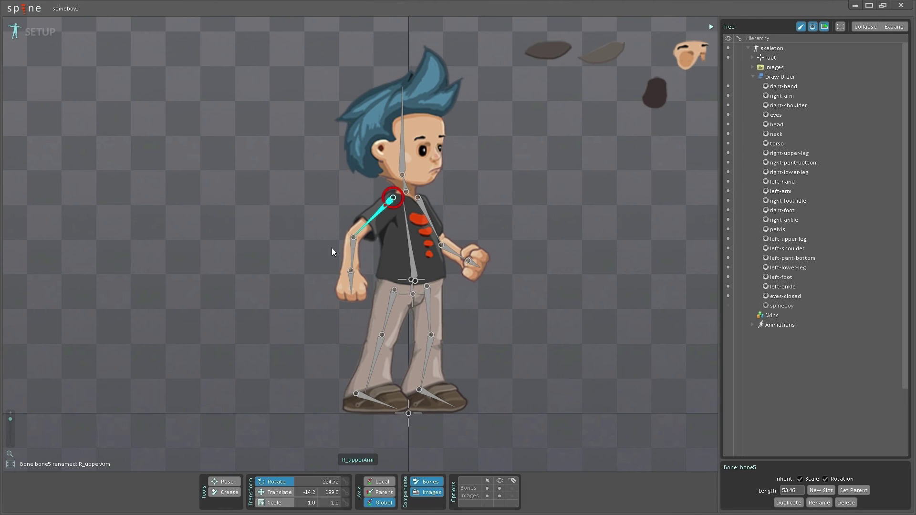
click(355, 249)
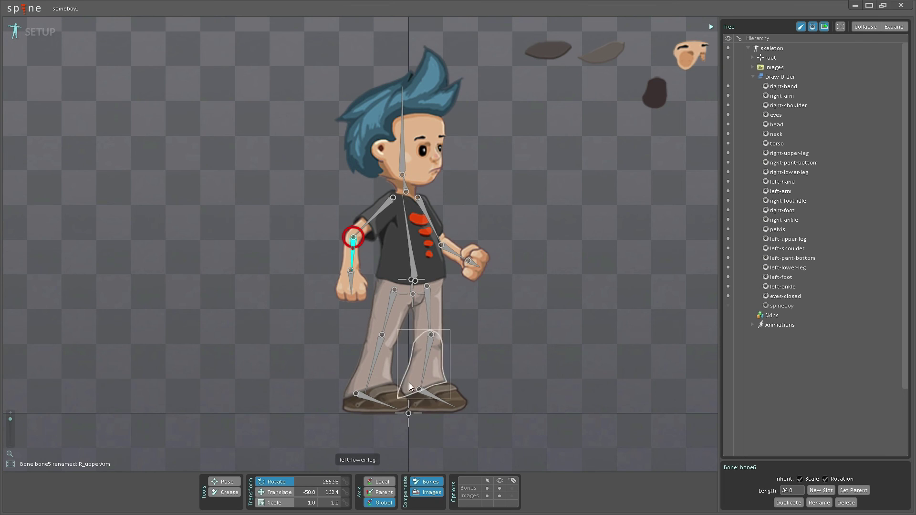
- Turn off image and bone compensation, then test-swing the right leg chain and undo it
click(388, 307)
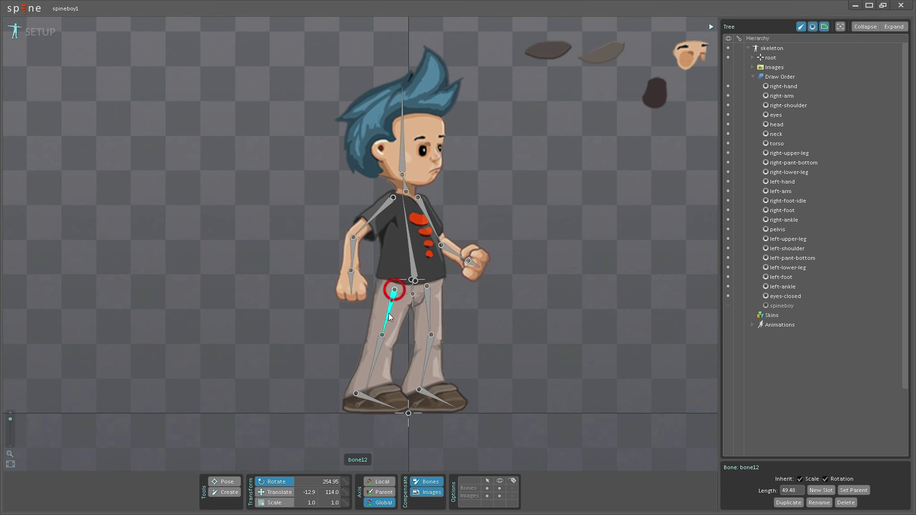
ctrl+click(380, 347)
ctrl+click(377, 397)
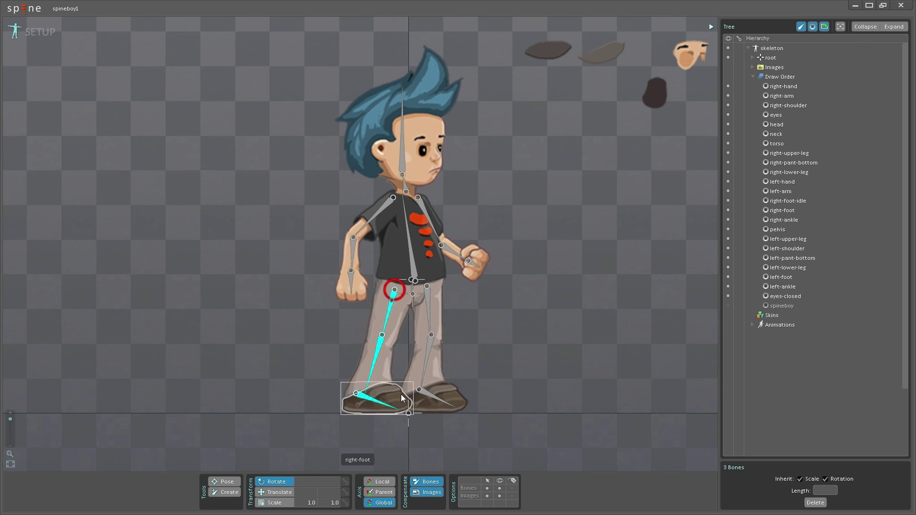
click(432, 492)
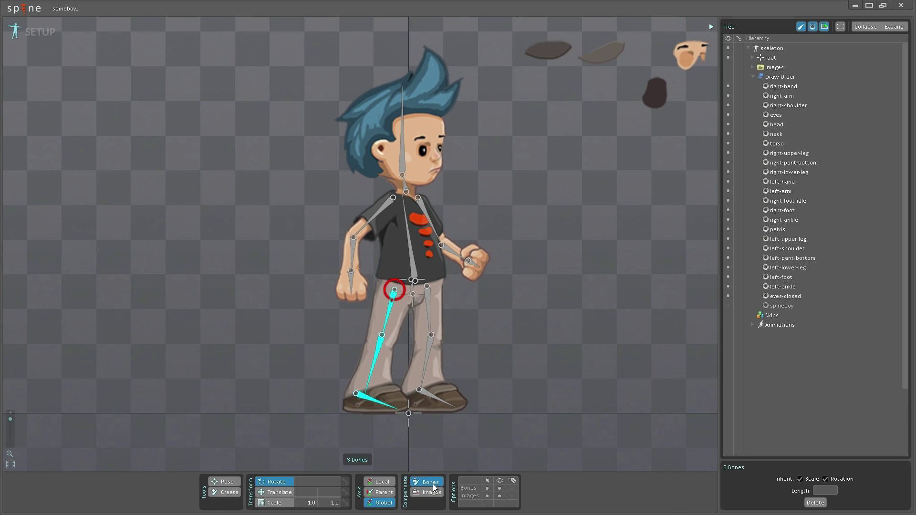
click(430, 482)
drag(534, 258, 525, 310)
key(ctrl+z)
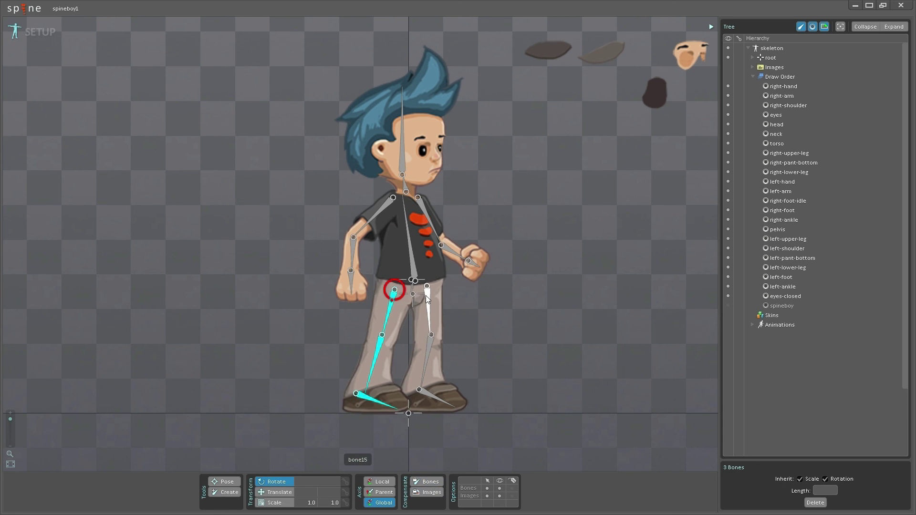
- Test-swing the other leg's foot, lower-leg and upper-leg bones about the hip, then undo
click(426, 296)
click(432, 395)
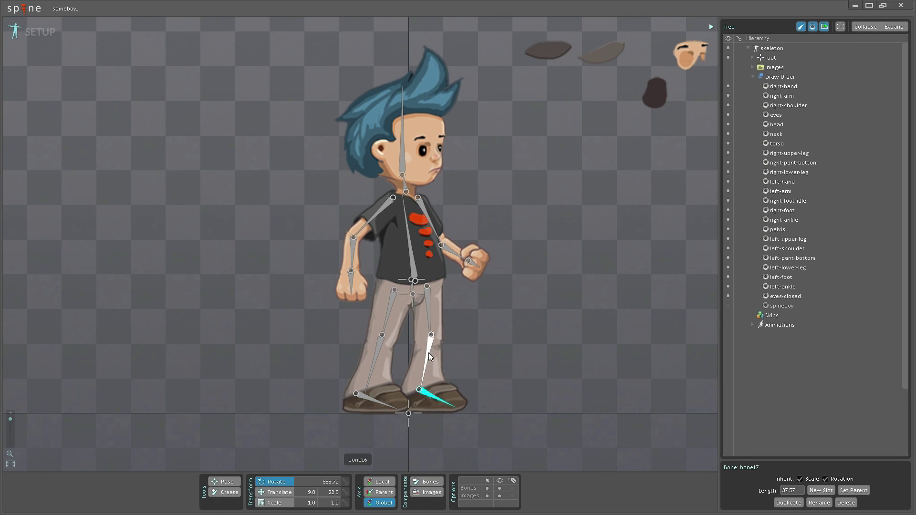
ctrl+click(428, 356)
ctrl+click(428, 308)
drag(429, 308, 527, 313)
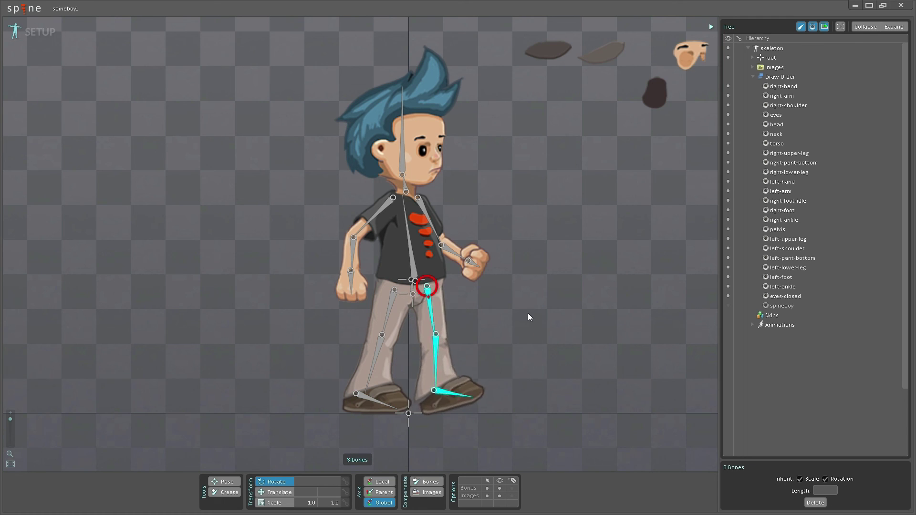
key(ctrl+z)
- Test-rotate the left arm's upper-arm, forearm and hand bones upward, then undo
click(453, 251)
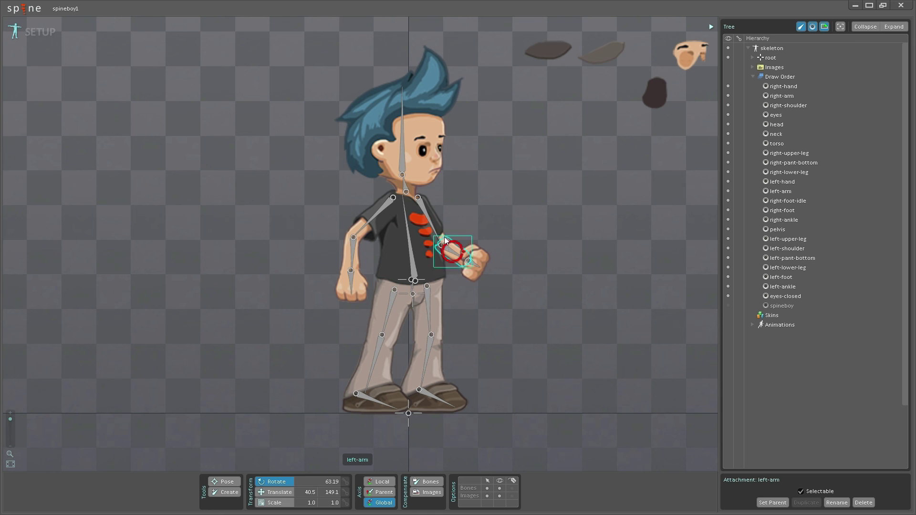
click(432, 219)
ctrl+click(454, 250)
ctrl+click(471, 259)
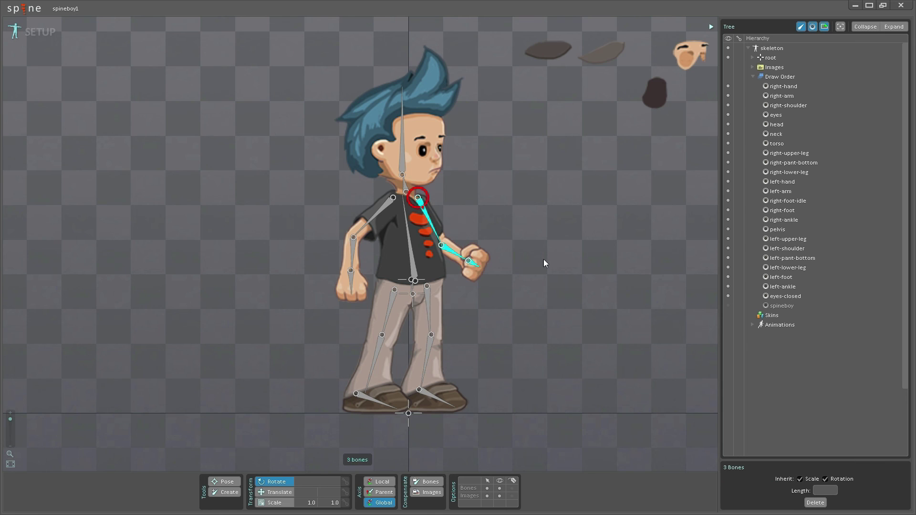
drag(545, 264, 559, 186)
key(ctrl+z)
- Tilt the neck and head bones together to test them
click(405, 185)
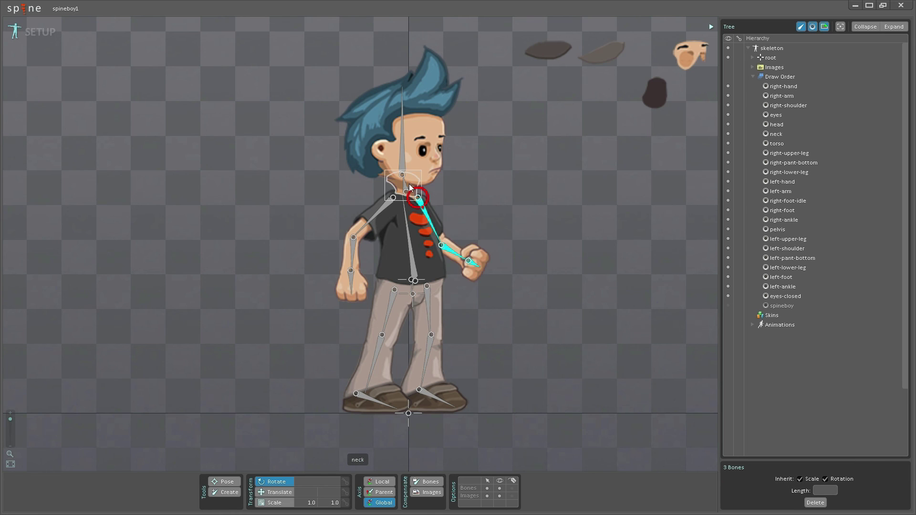
ctrl+click(408, 157)
drag(523, 162, 530, 189)
- Box-select and delete the six loose images beside Spineboy, then recenter the character
click(328, 179)
scroll(328, 179, down, 1)
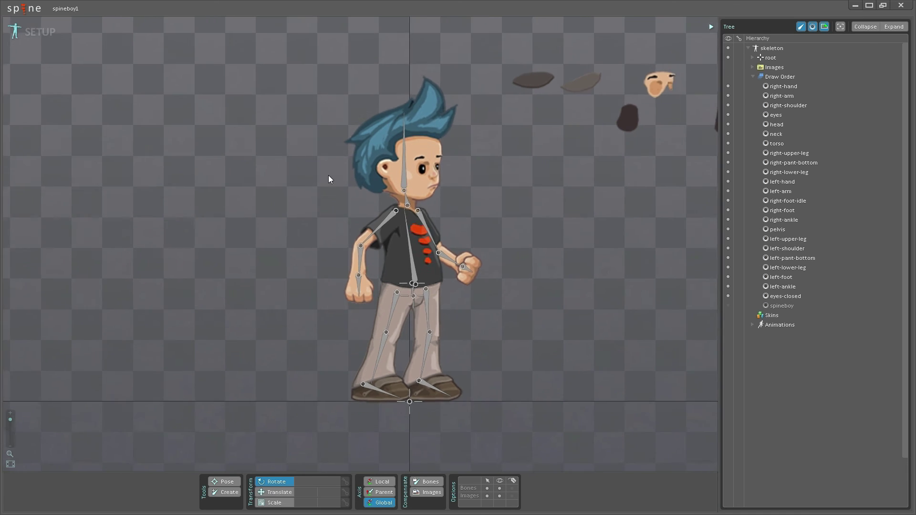
scroll(341, 248, down, 3)
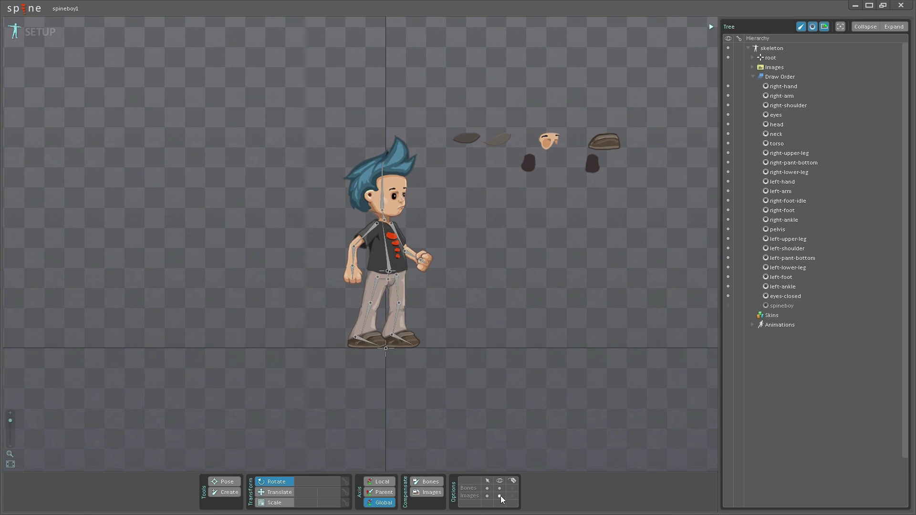
drag(508, 259, 513, 276)
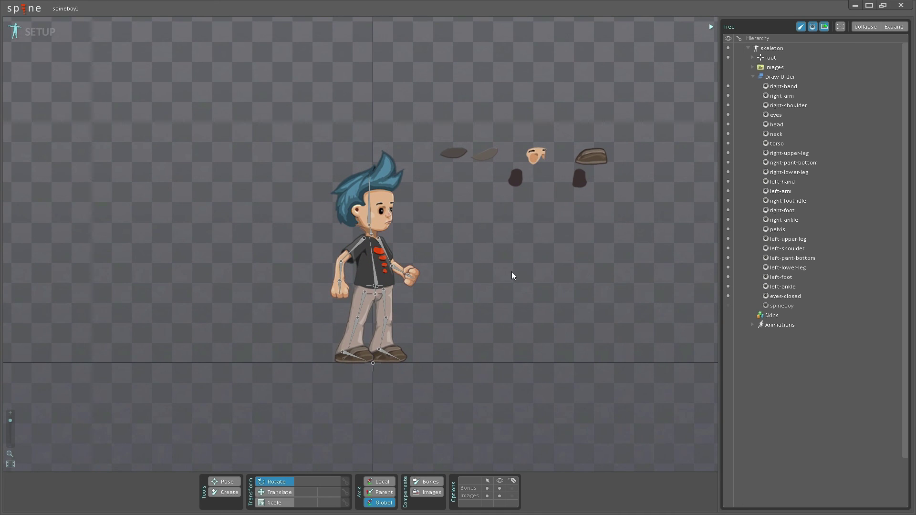
drag(437, 100, 631, 227)
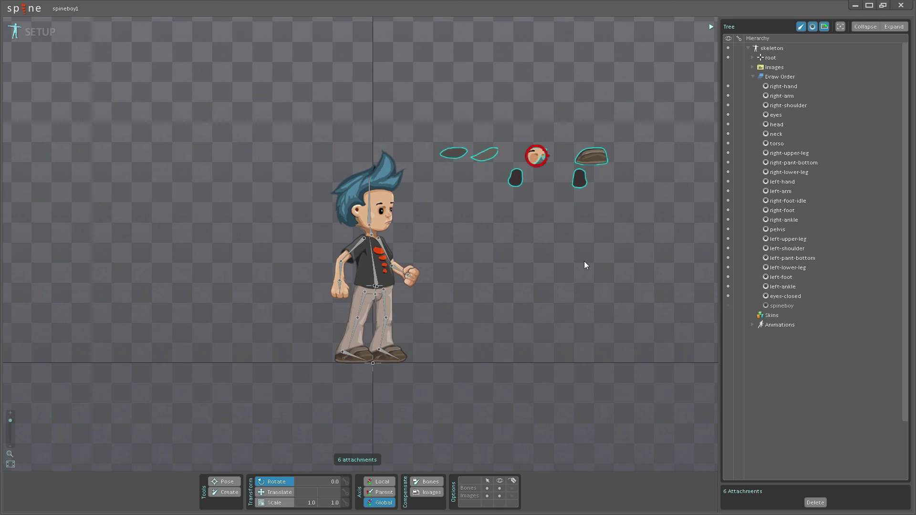
key(Delete)
click(516, 287)
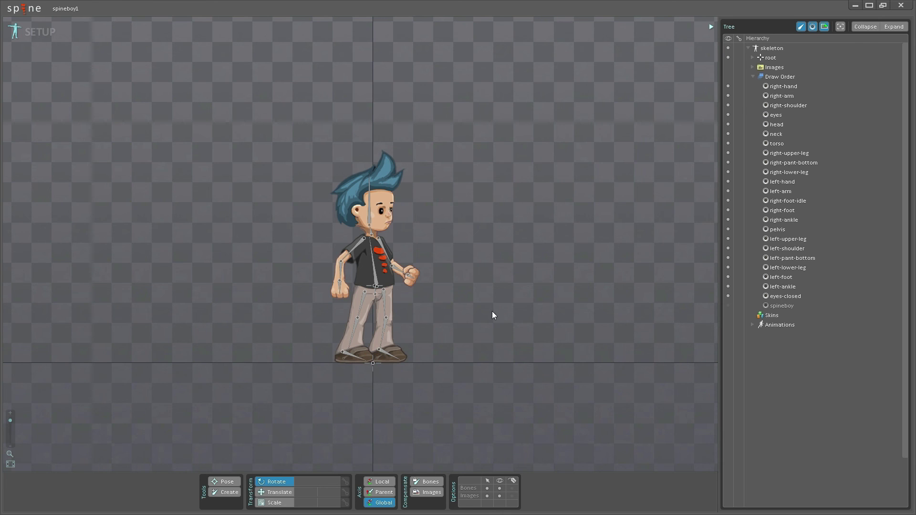
scroll(543, 231, up, 2)
scroll(525, 277, up, 1)
drag(522, 221, 513, 239)
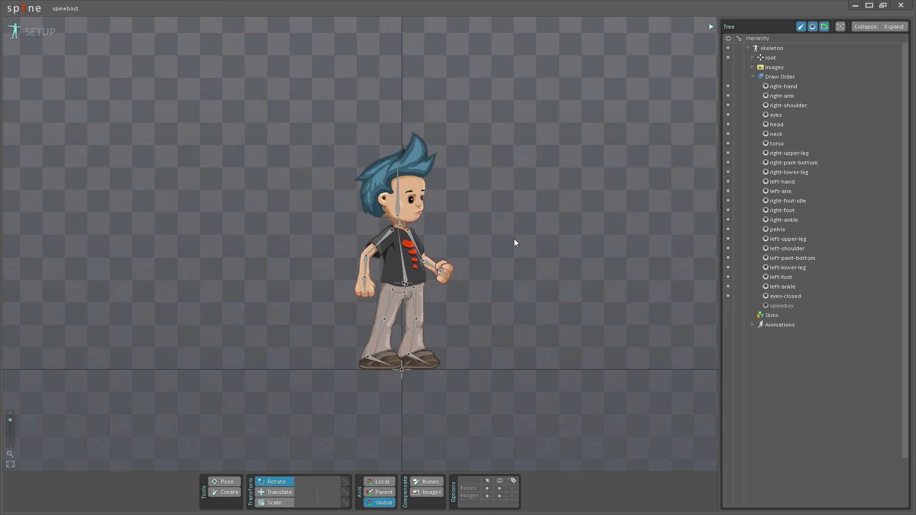